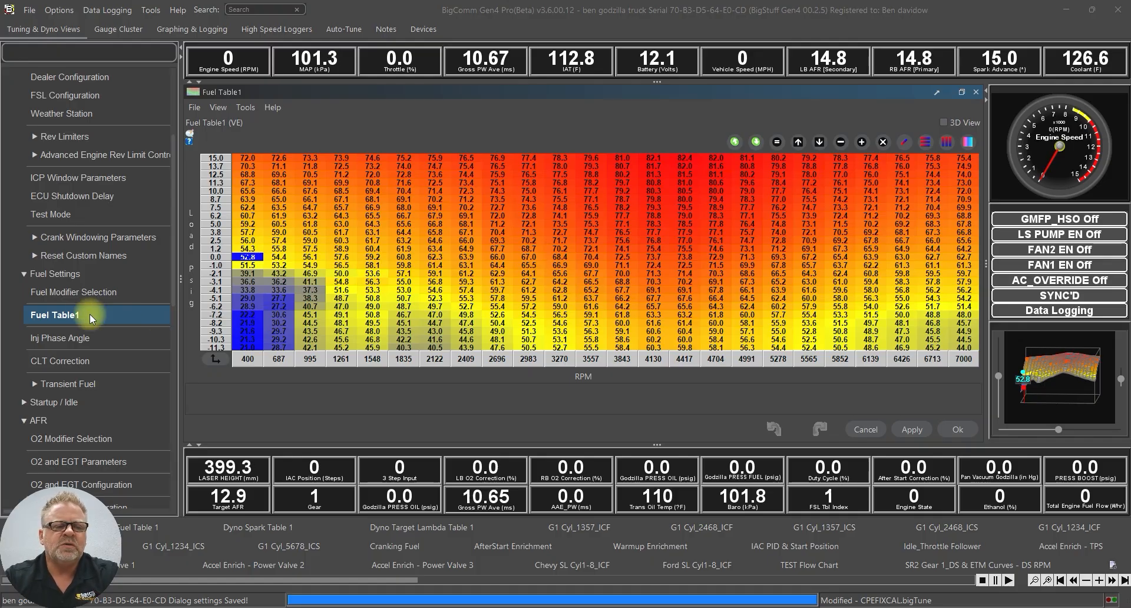
Collapse the Fuel Settings and System branches and open AFR > O2 Modifier Selection
left_click(21, 275)
left_click(35, 311)
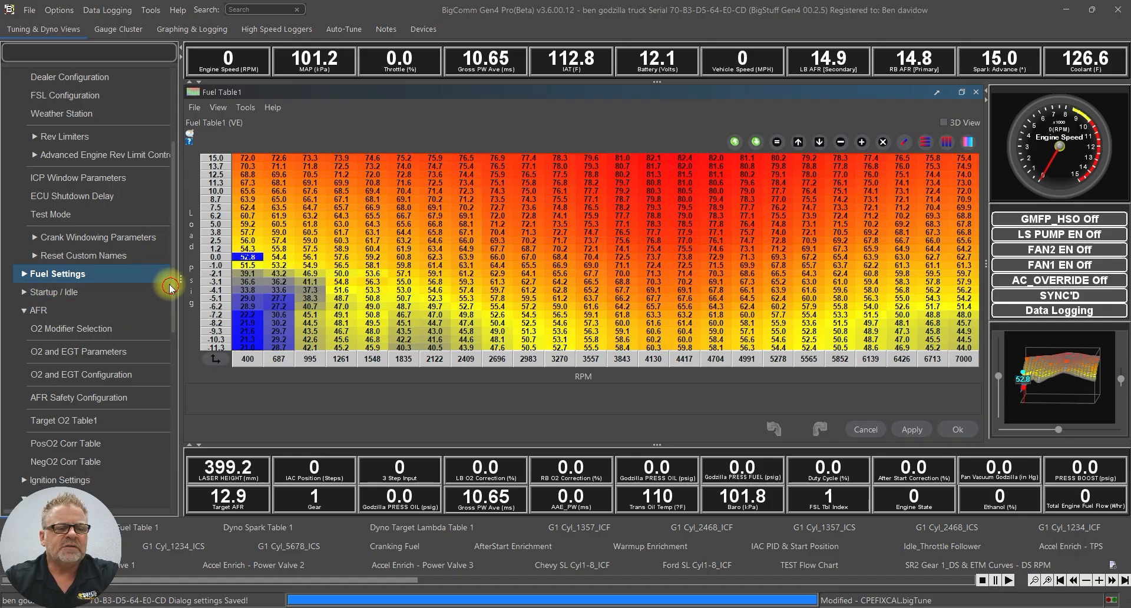
left_click_drag(169, 282, 169, 164)
left_click(24, 96)
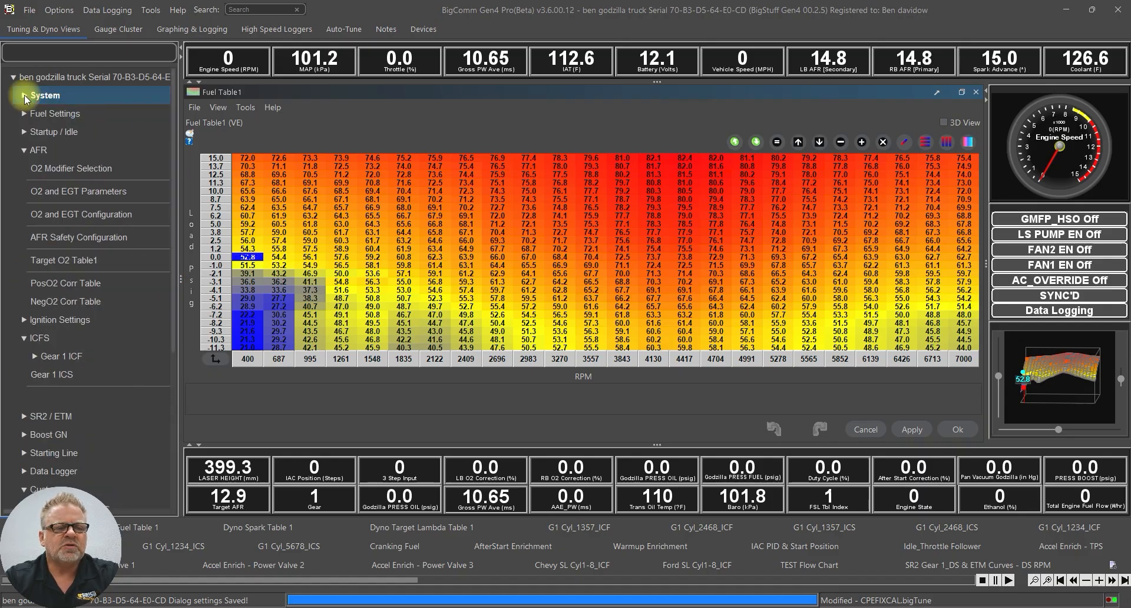
double_click(86, 167)
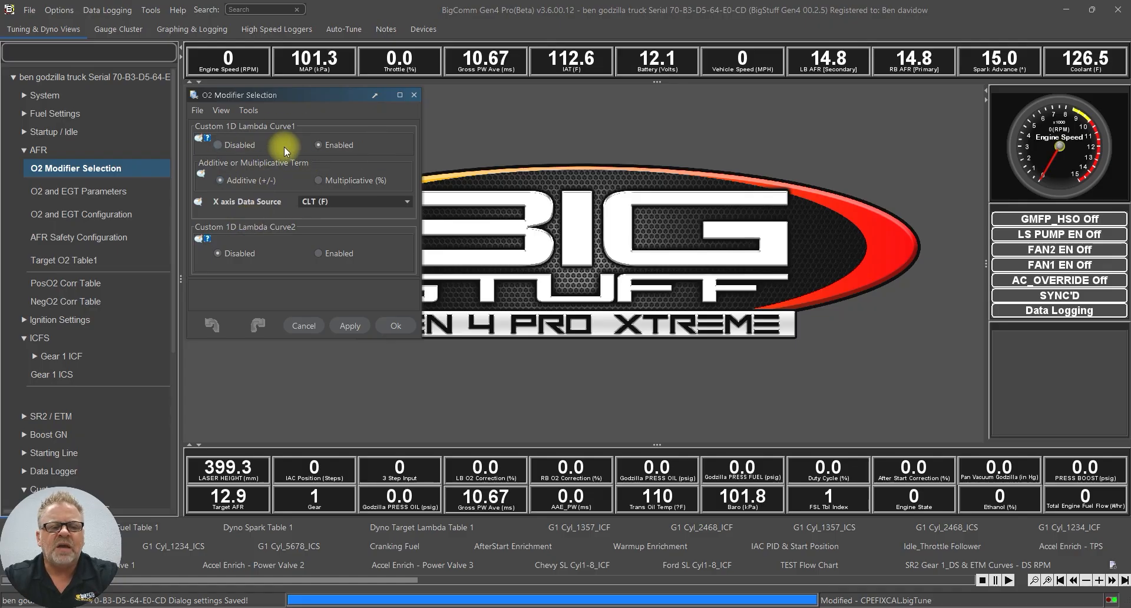
Open Custom 1D Lambda Curve 1 from Custom > 1D and select its -0.050 value at 35 °F
scroll(158, 352, "down", 4)
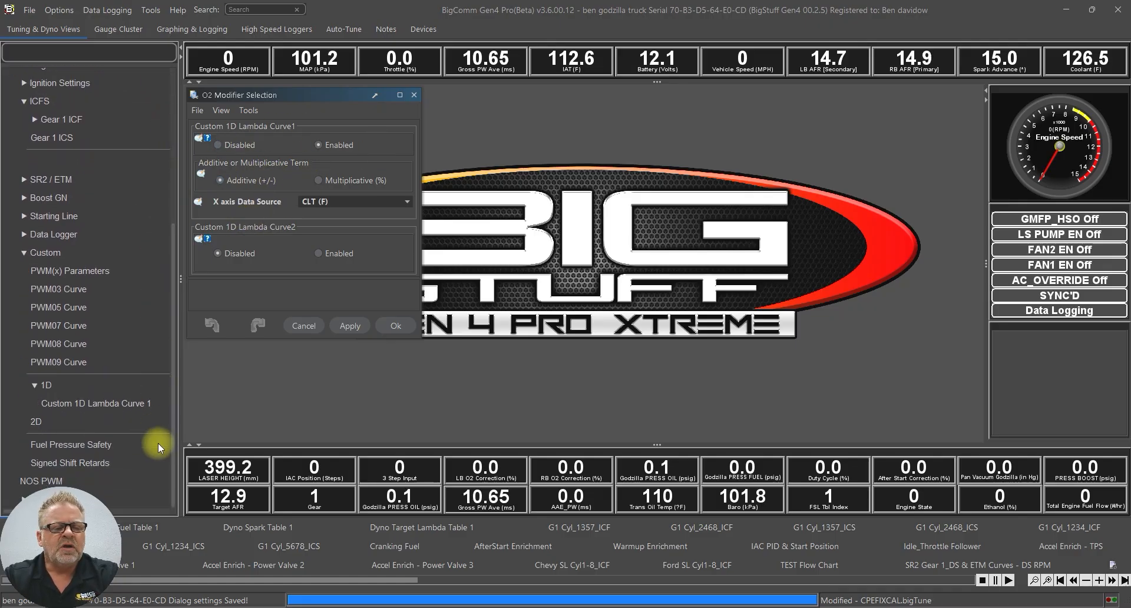
left_click(52, 386)
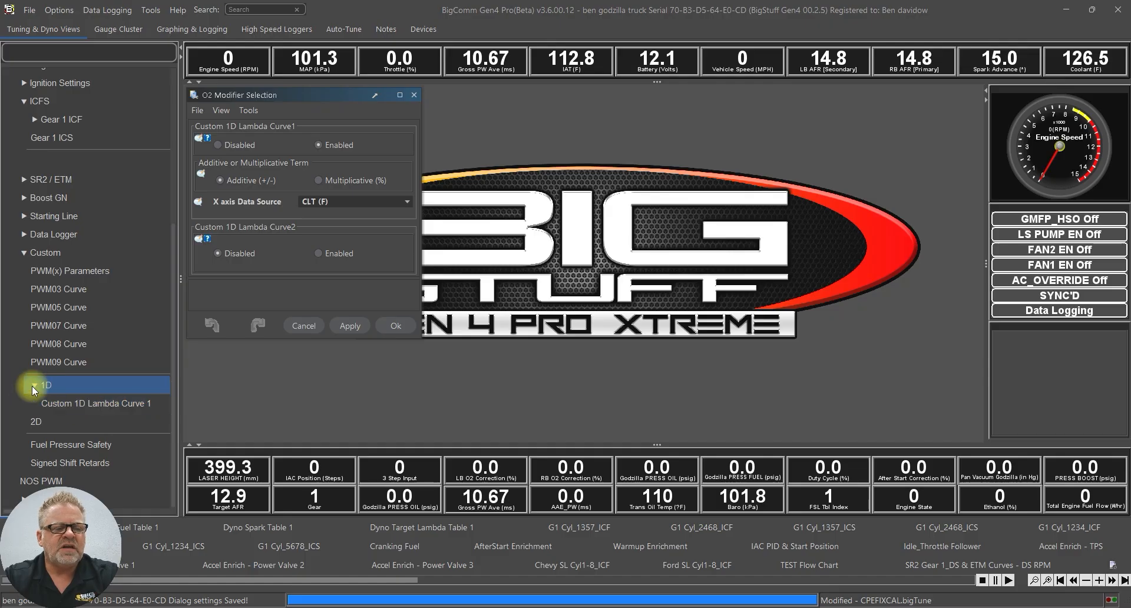
left_click(41, 253)
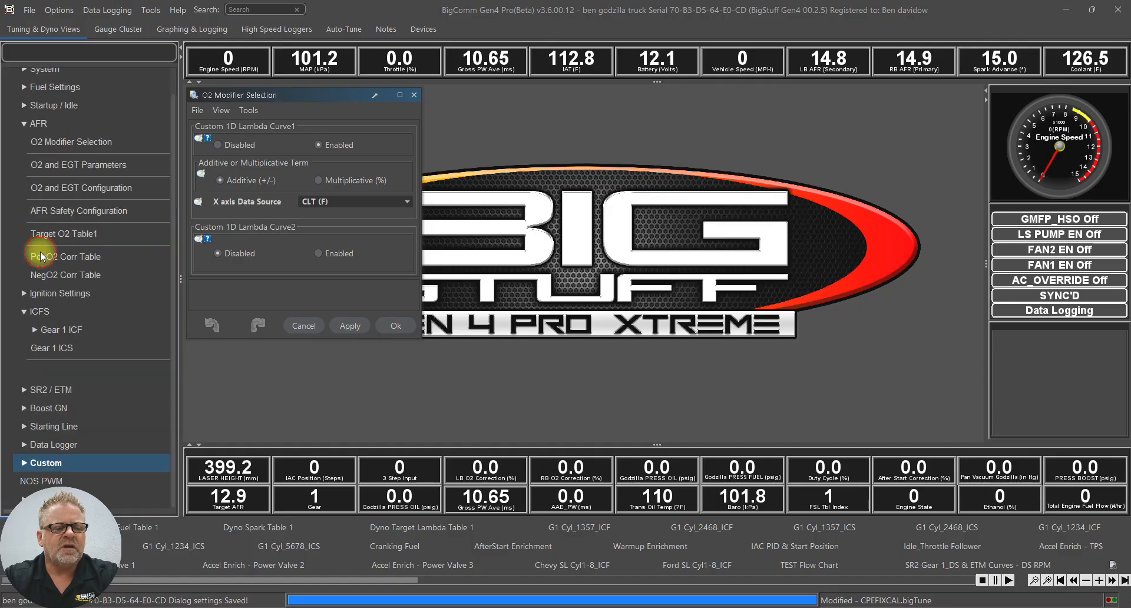
left_click(34, 464)
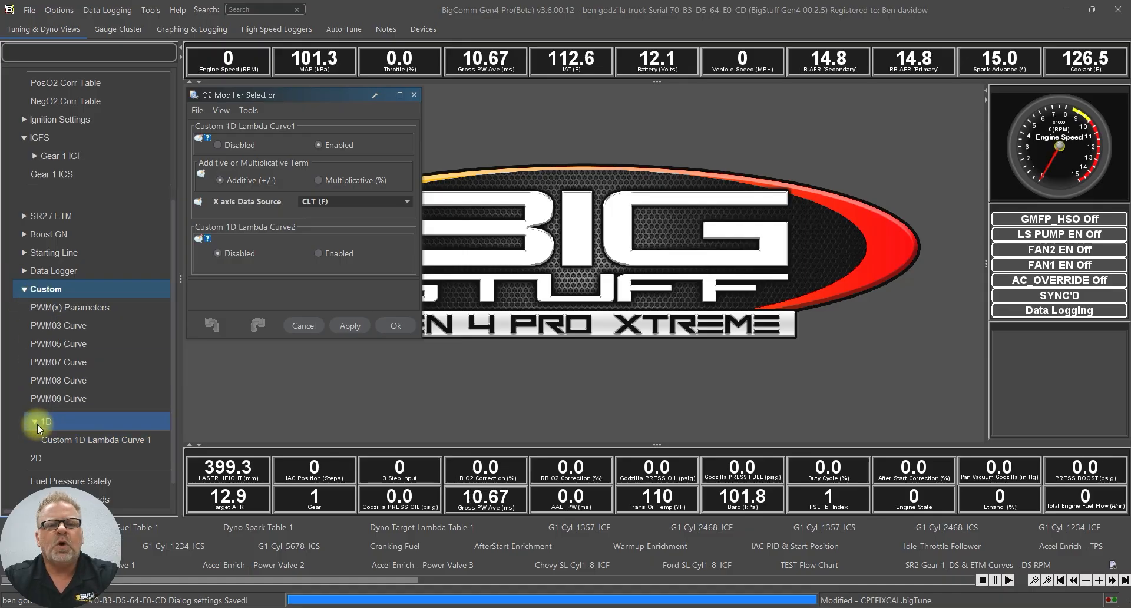
double_click(118, 438)
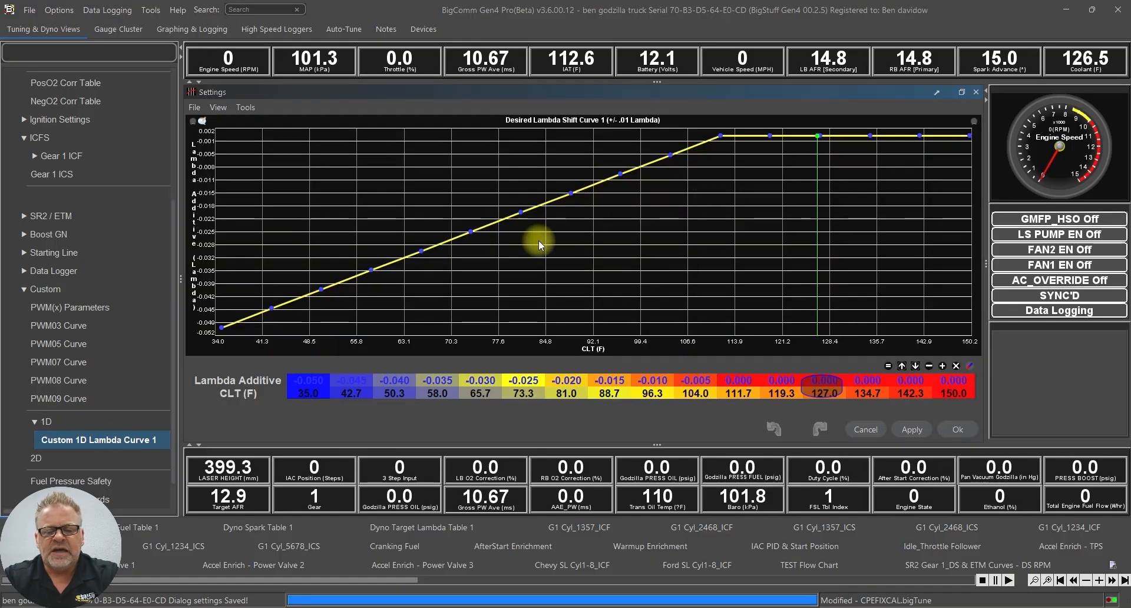
left_click(311, 398)
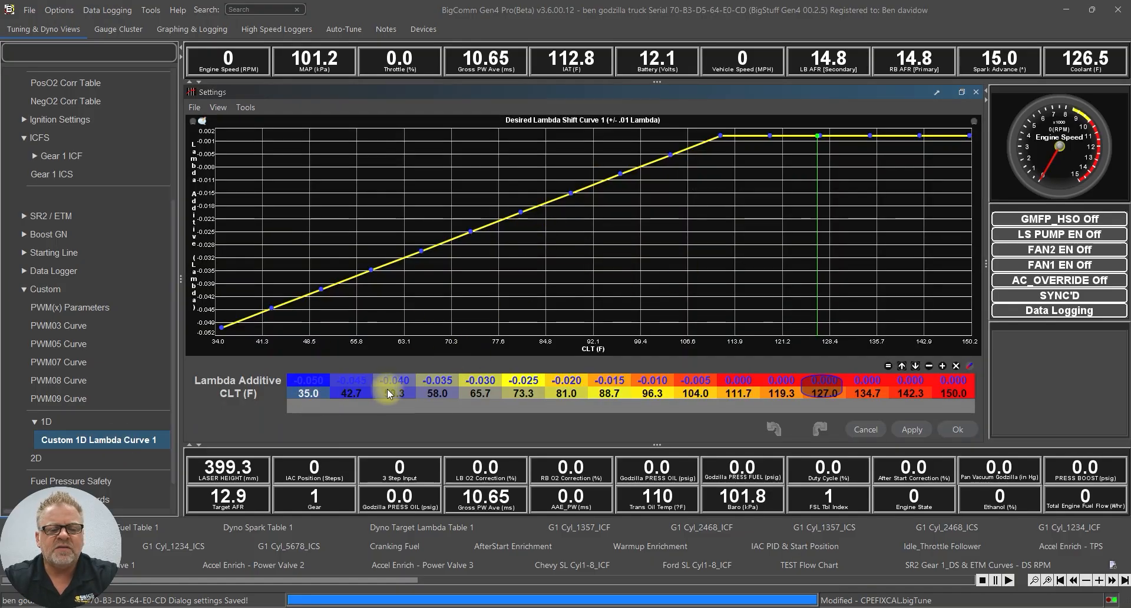
left_click(314, 382)
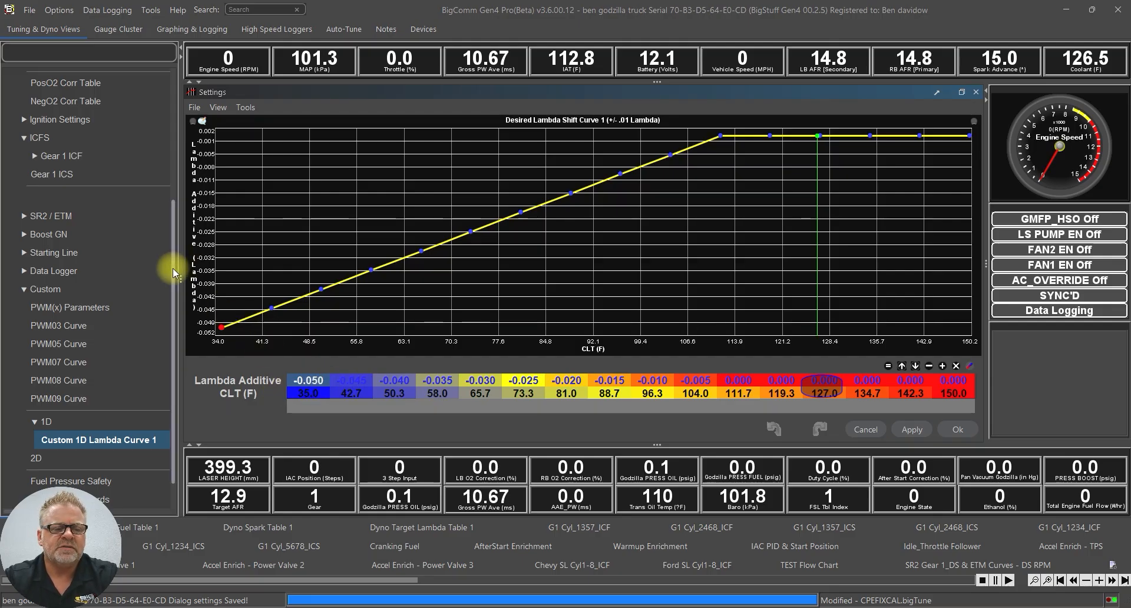
left_click_drag(173, 268, 168, 165)
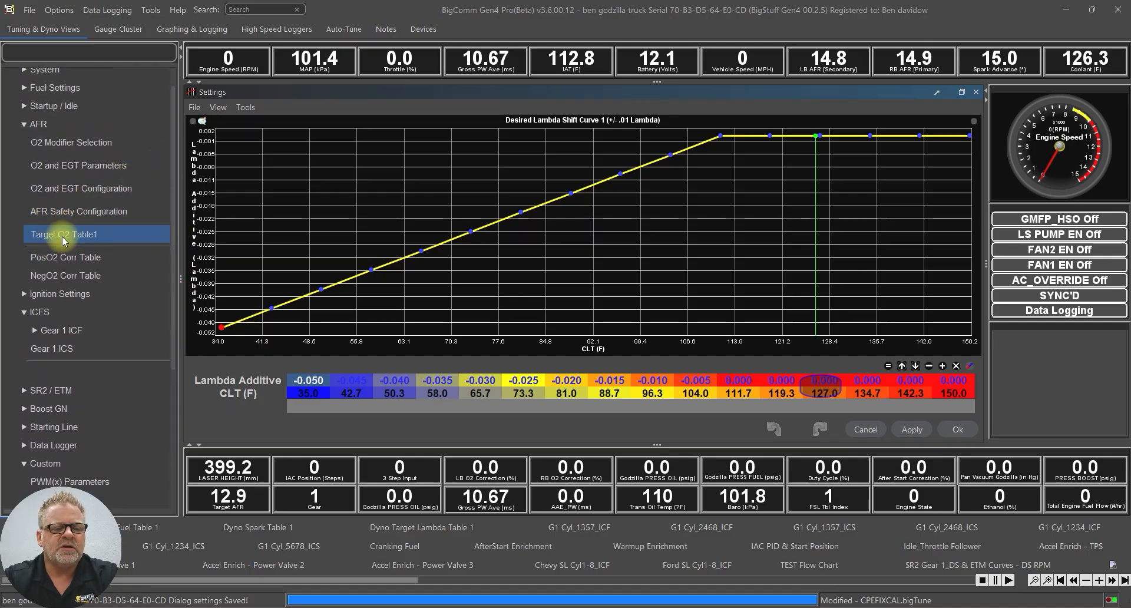
Set O2 Display to LAMBDA in O2 and EGT Parameters, then reopen the target table
left_click(62, 235)
left_click_drag(265, 308, 365, 374)
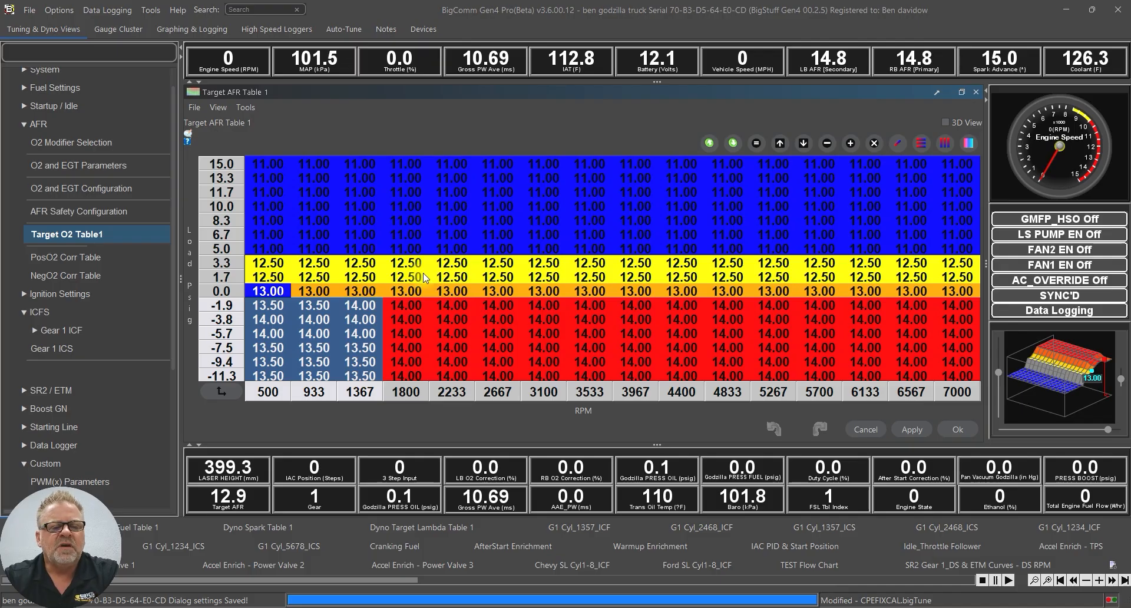
left_click(82, 168)
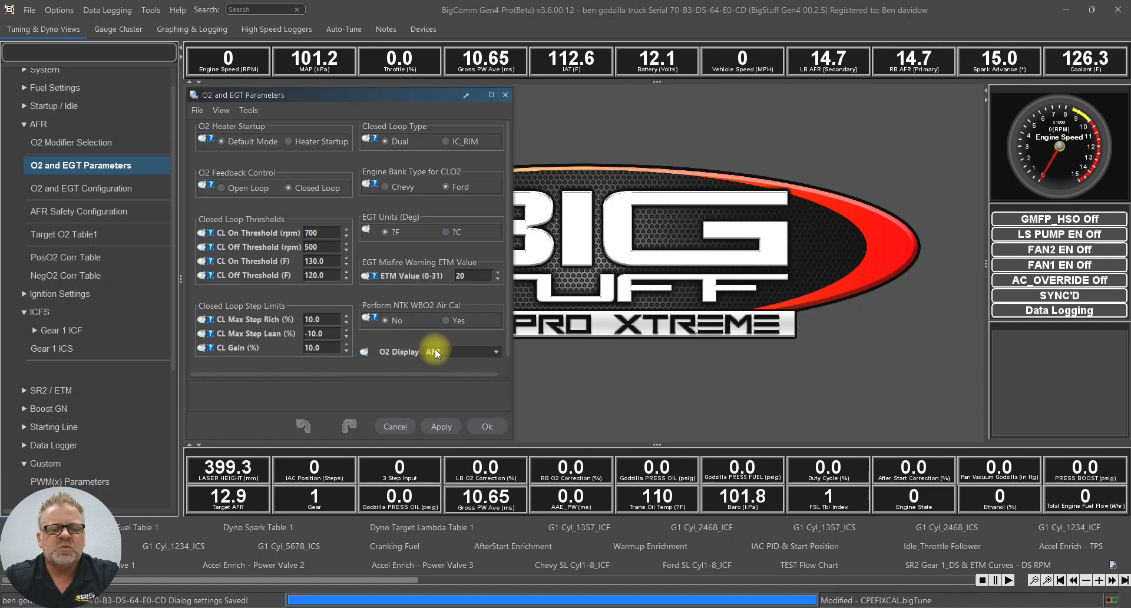
left_click(471, 352)
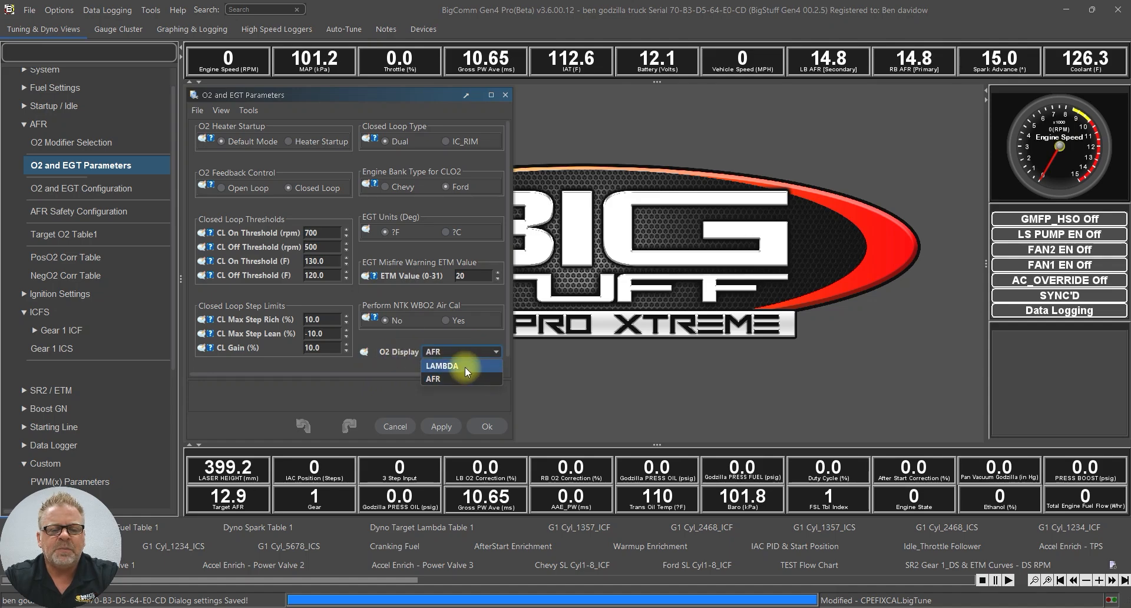
left_click(465, 368)
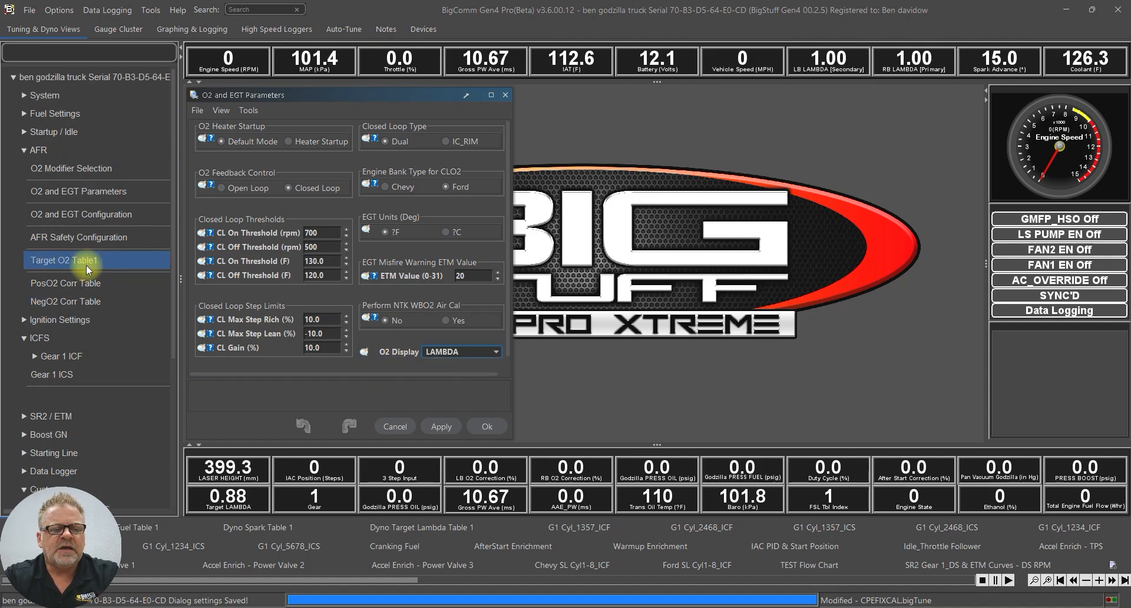
left_click(80, 263)
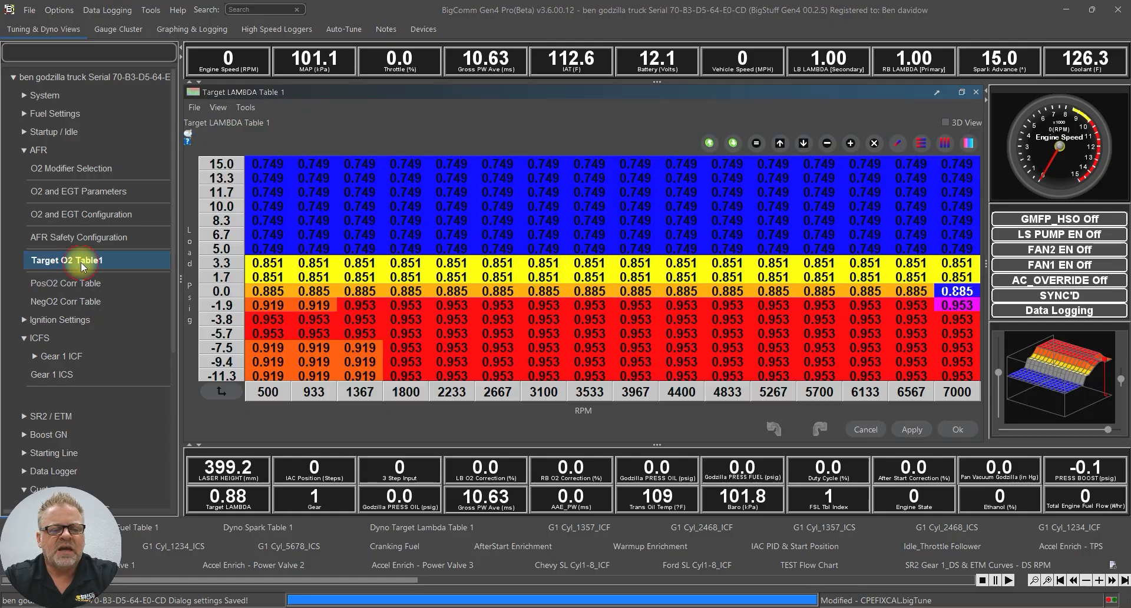
Set the nine 500–1367 RPM cells in the -3.8 to -7.5 load rows to 0.900 lambda
left_click_drag(272, 320, 366, 376)
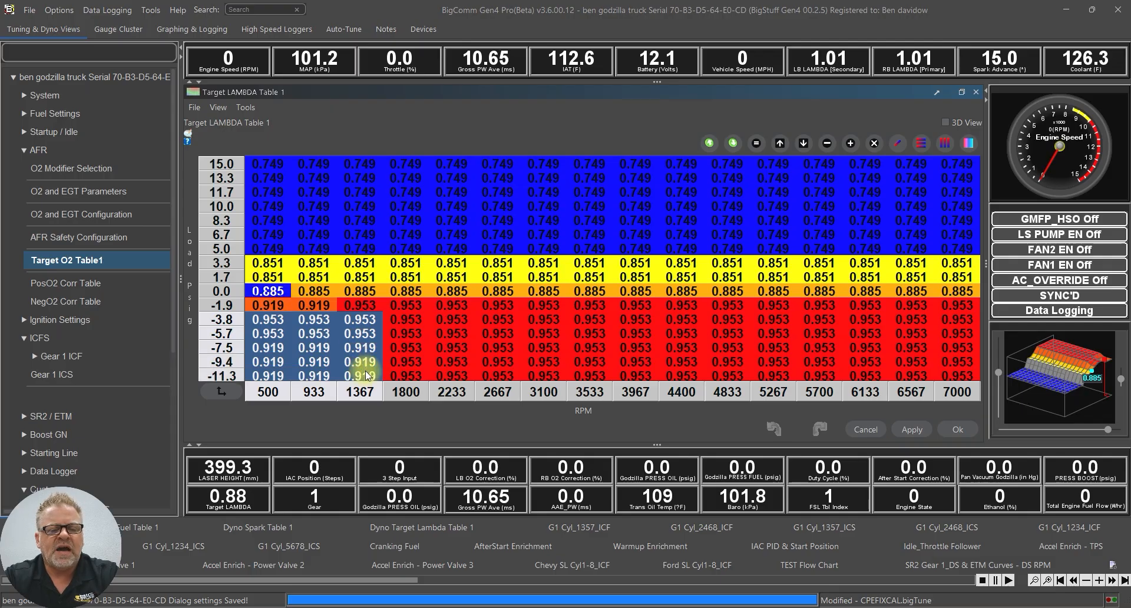
left_click(334, 329)
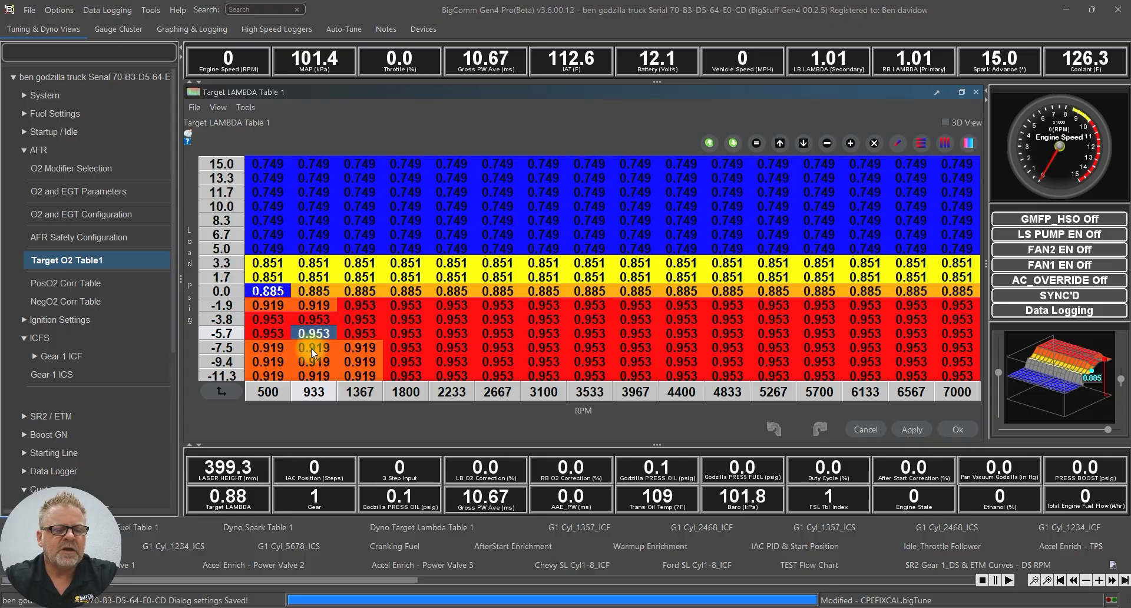
left_click_drag(295, 318, 337, 347)
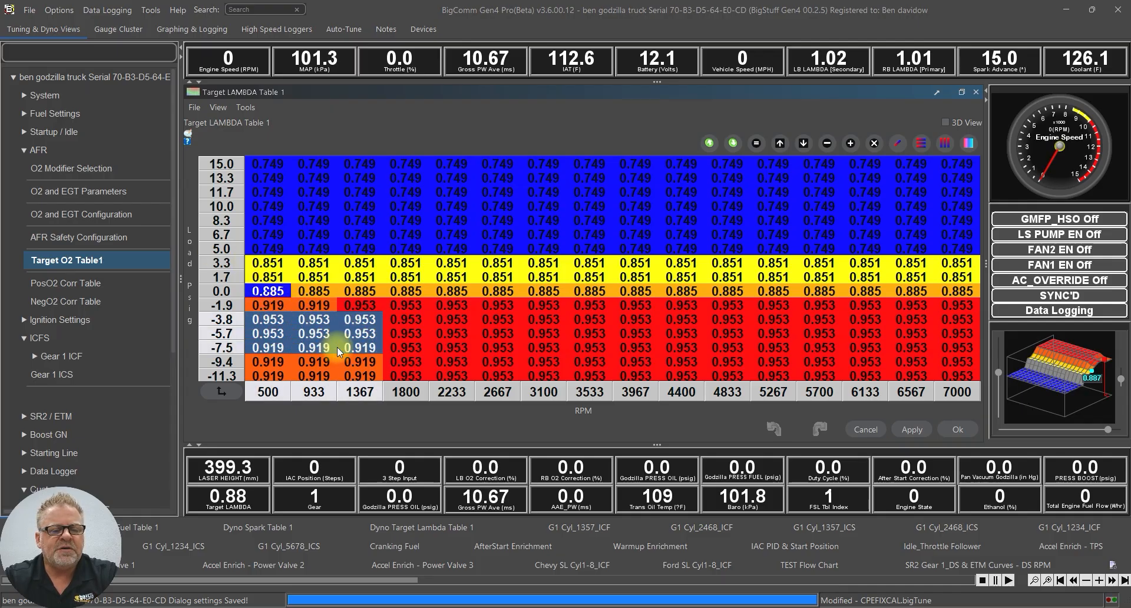
left_click(757, 143)
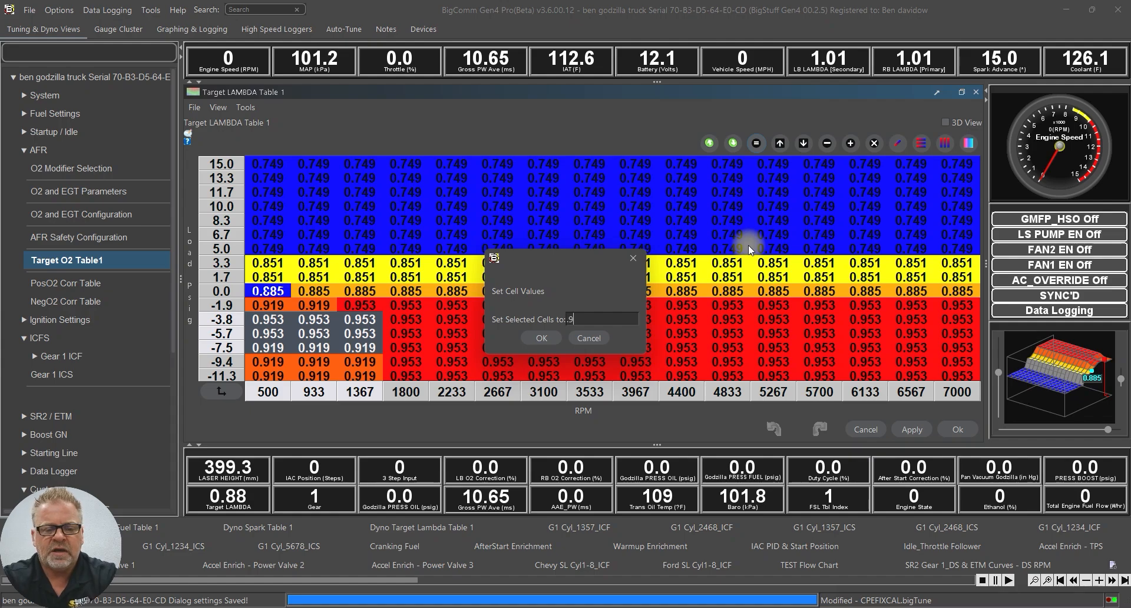
key("Return")
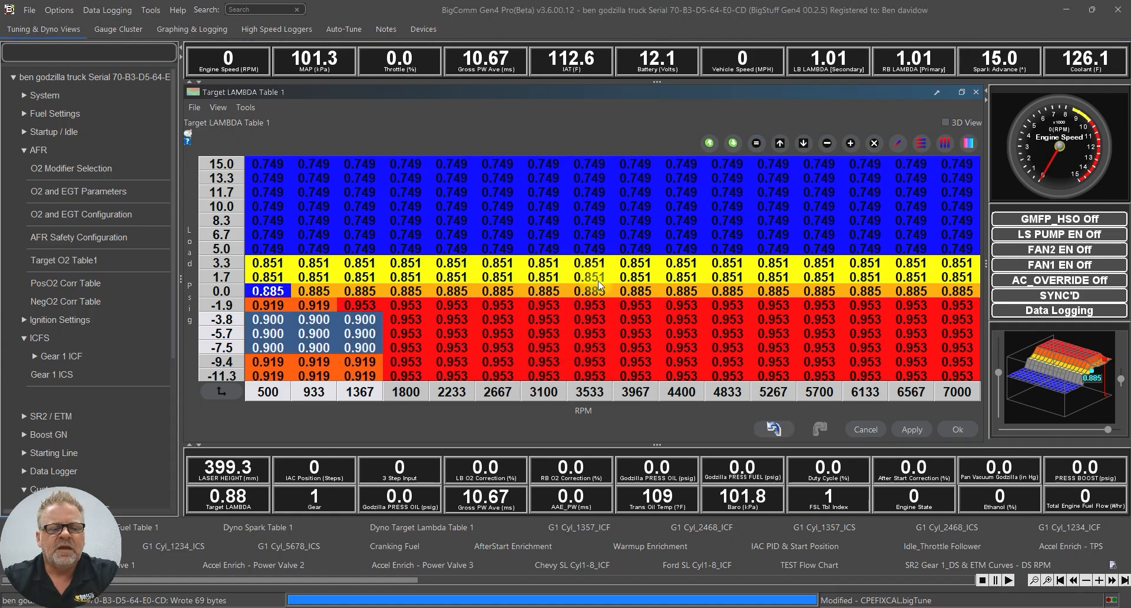
left_click(299, 334)
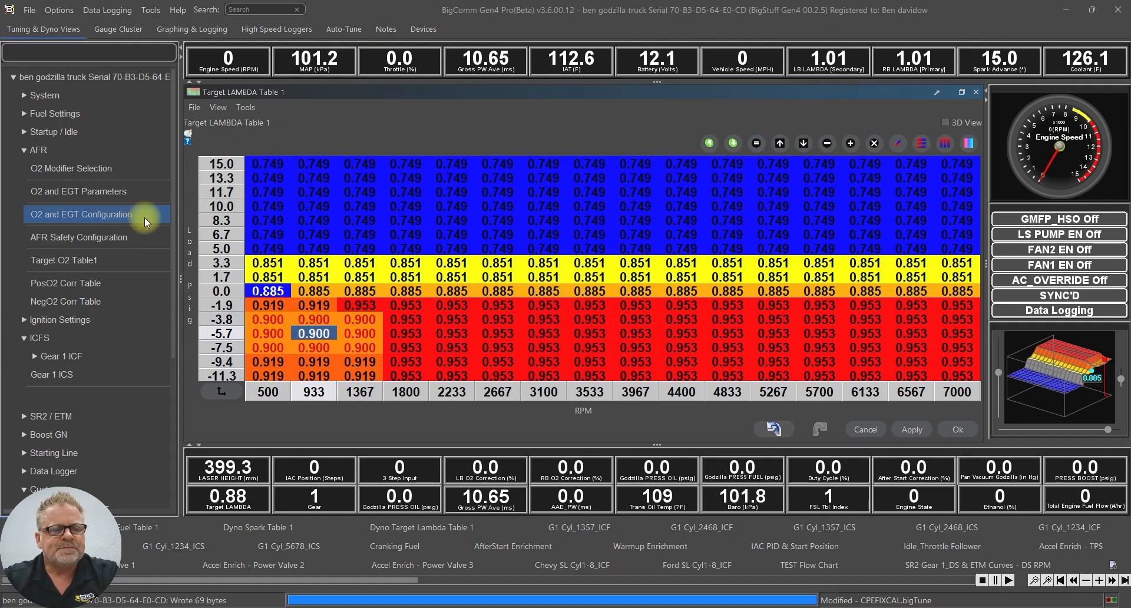
left_click(115, 192)
Switch O2 Display back to AFR and select the edited 13.22 block in Target AFR Table 1
left_click(476, 352)
left_click(463, 377)
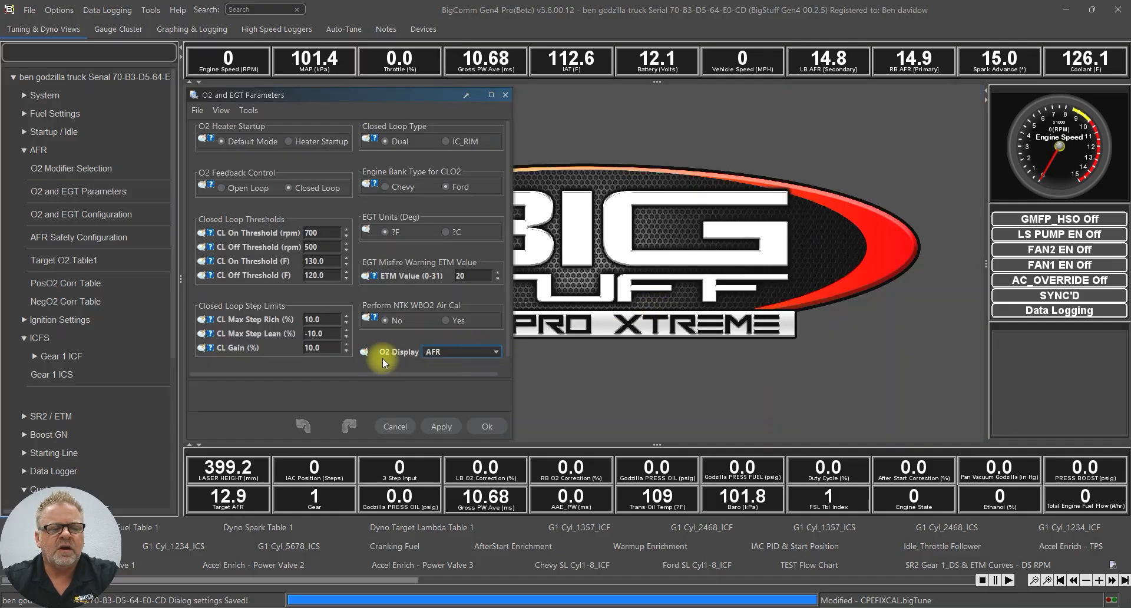
left_click(64, 259)
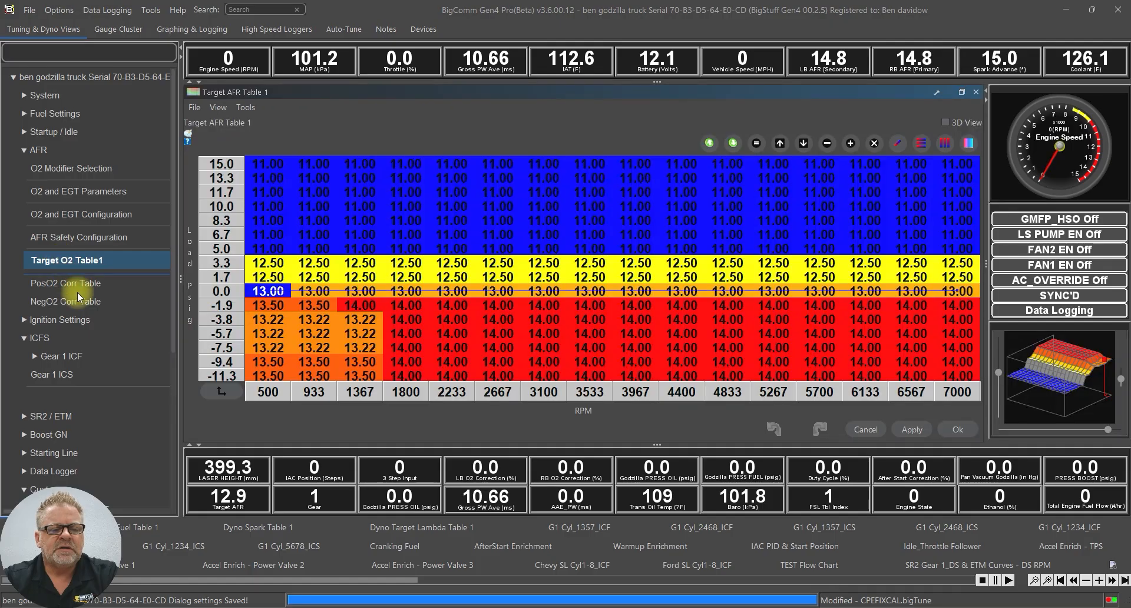
left_click_drag(264, 321, 360, 345)
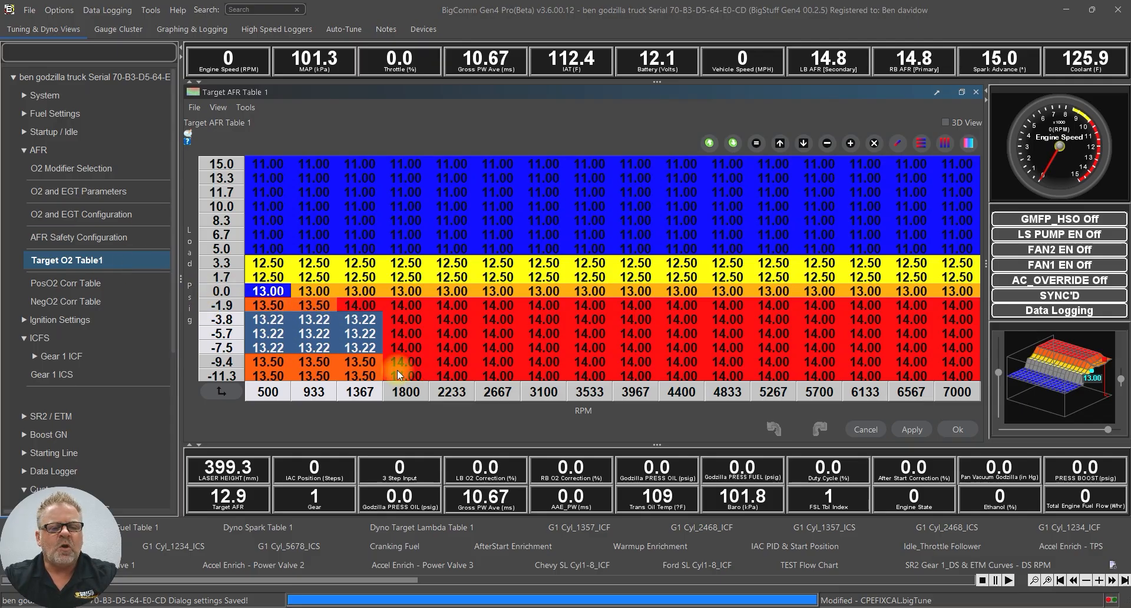
Set the 500–933 RPM cells in the -3.8 to -7.5 load rows to 13.50 AFR
left_click_drag(267, 321, 324, 352)
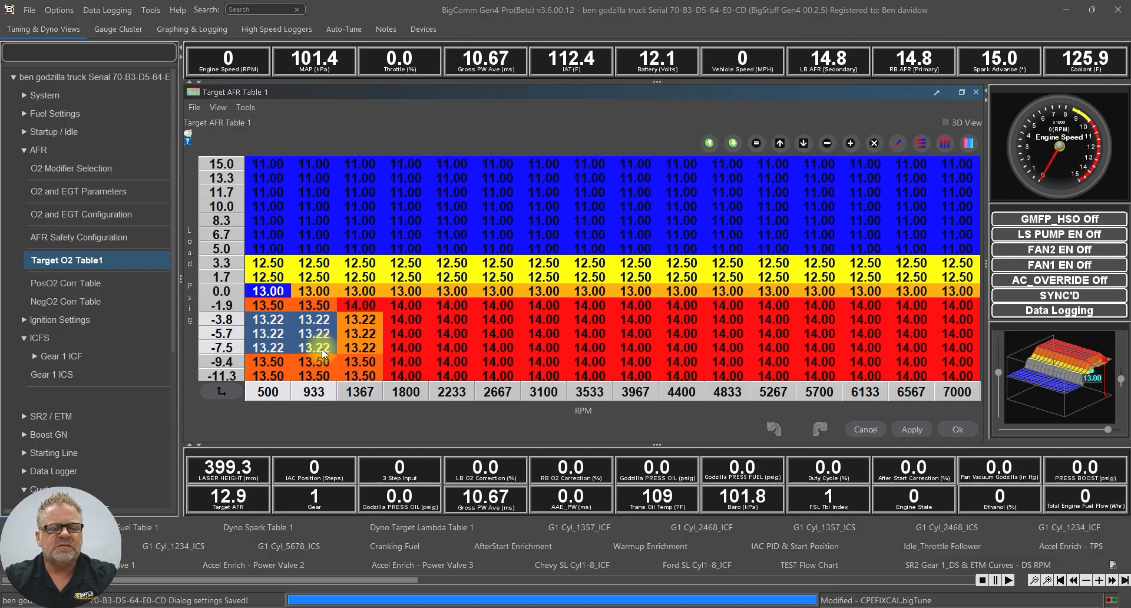
left_click(756, 144)
type("13.5")
key("Return")
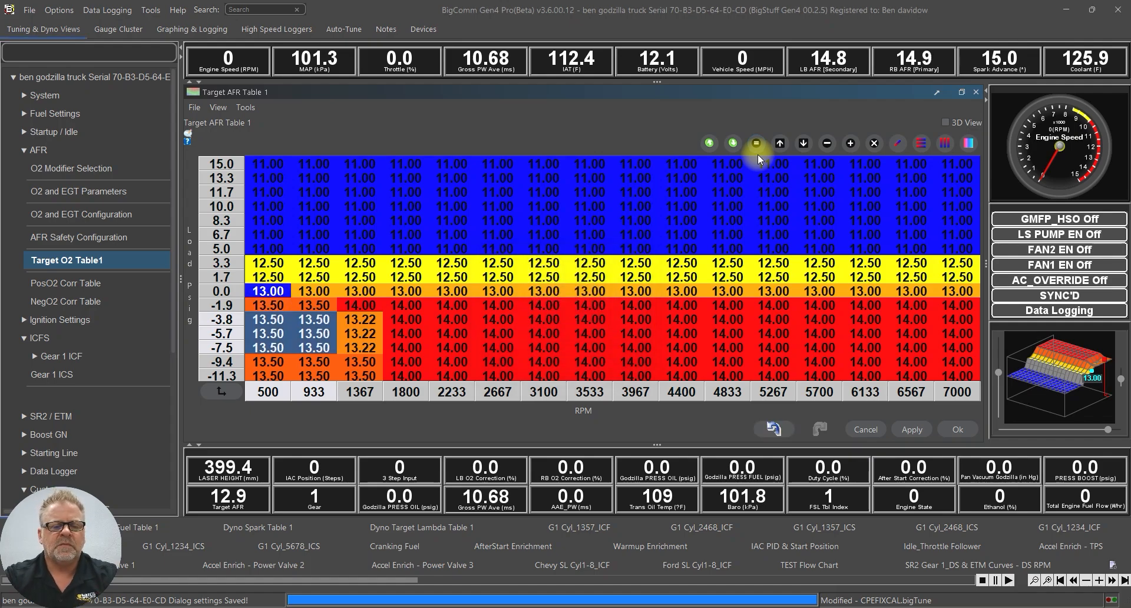
Set the three 1367 RPM cells in those load rows to 14.00 AFR
left_click(364, 321)
left_click_drag(371, 335, 362, 348)
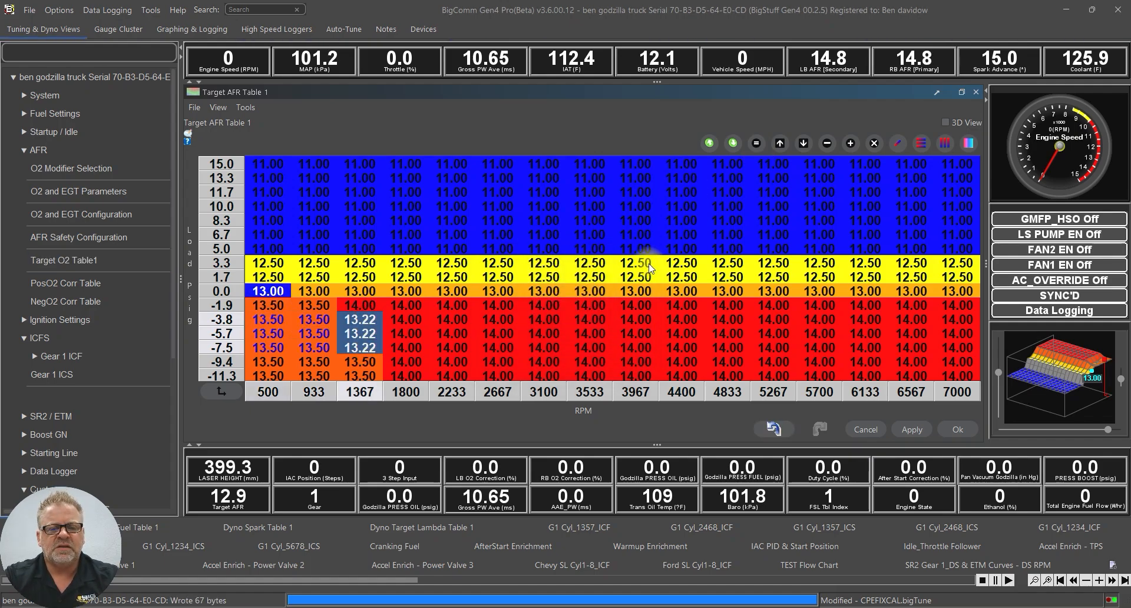
left_click(756, 143)
type("14")
key("Return")
left_click(419, 289)
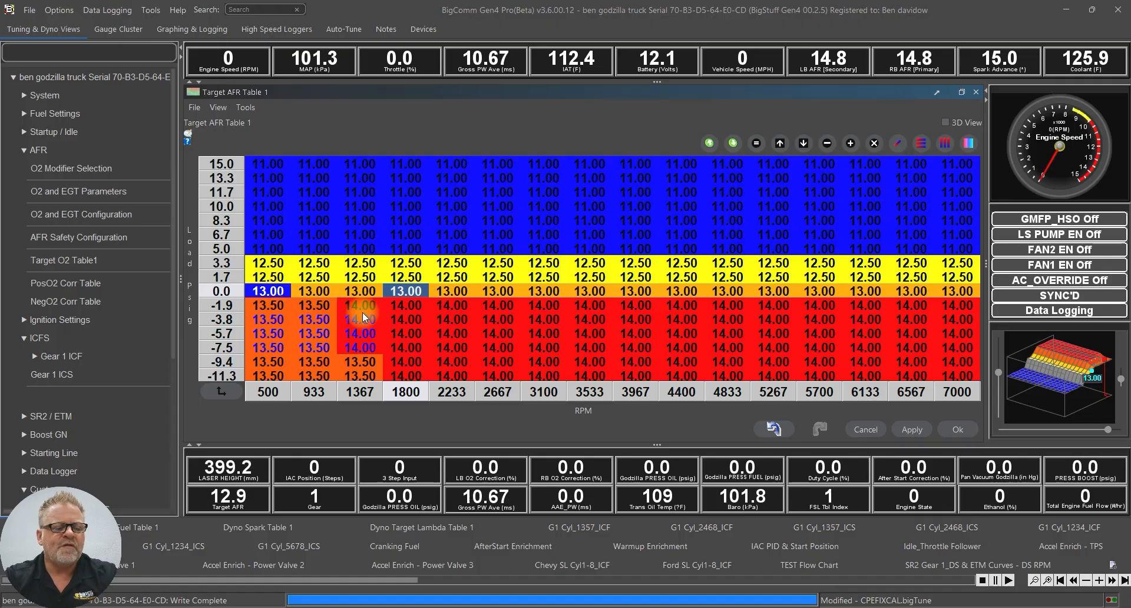
left_click_drag(176, 240, 157, 447)
left_click(132, 418)
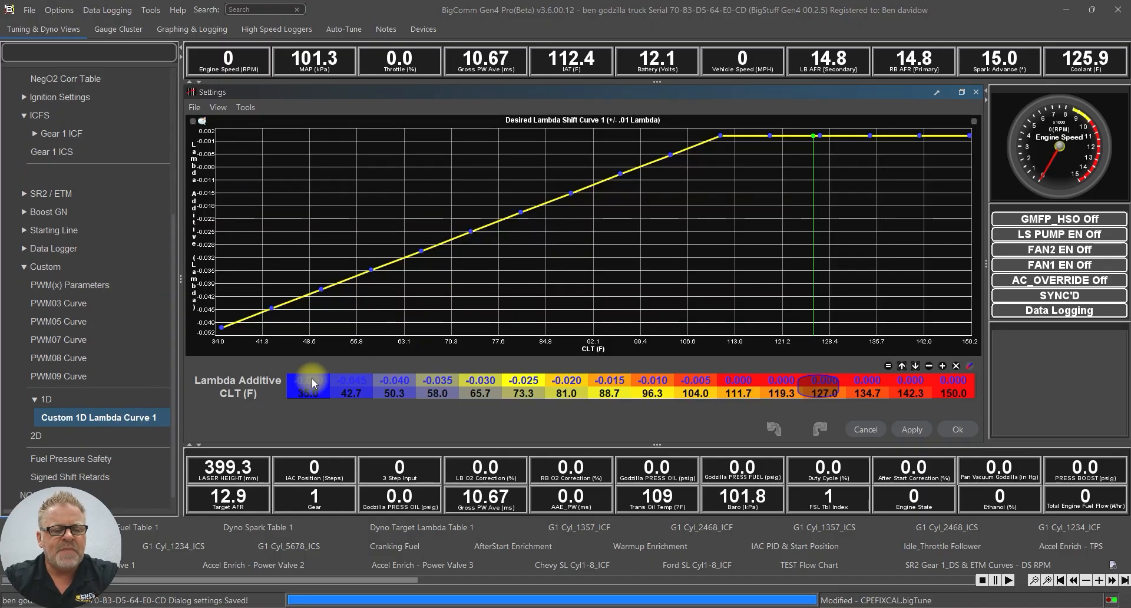
left_click_drag(324, 383, 393, 382)
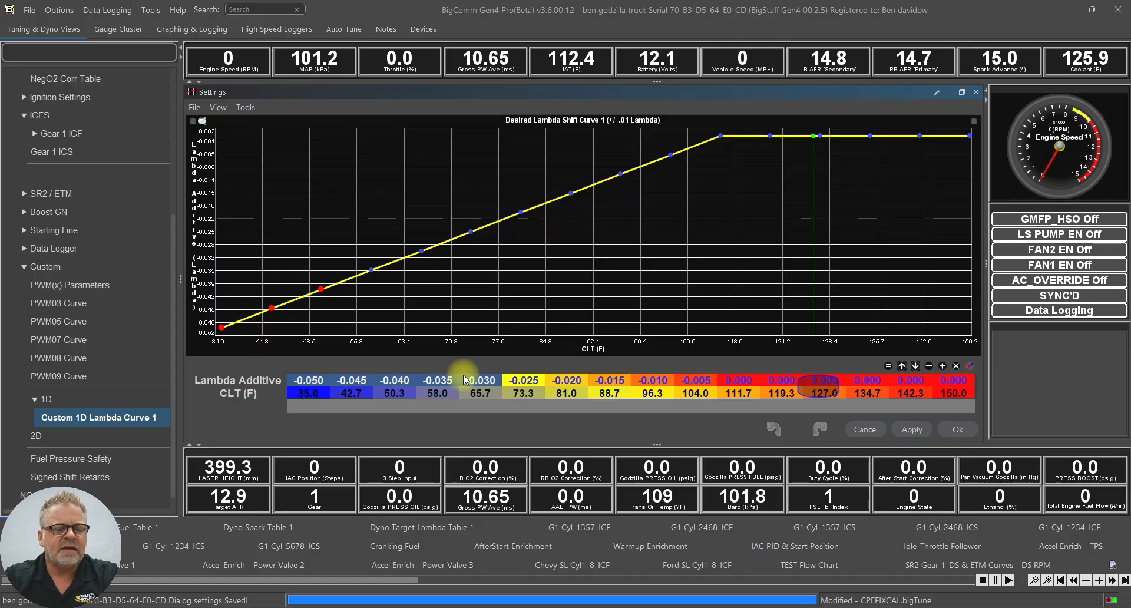
left_click_drag(463, 380, 317, 383)
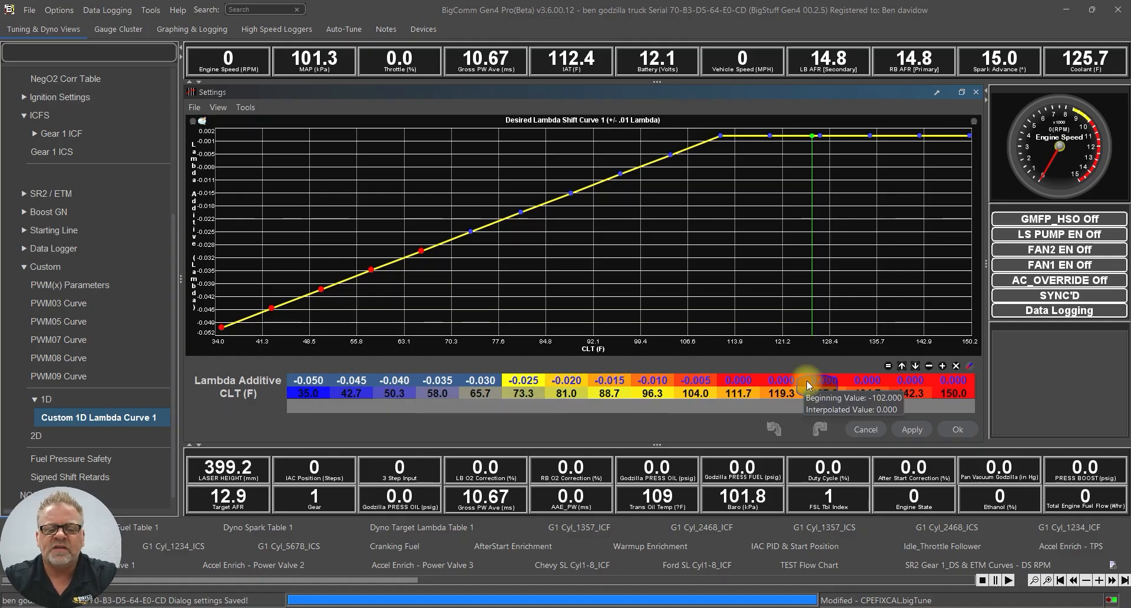
left_click_drag(740, 381, 945, 384)
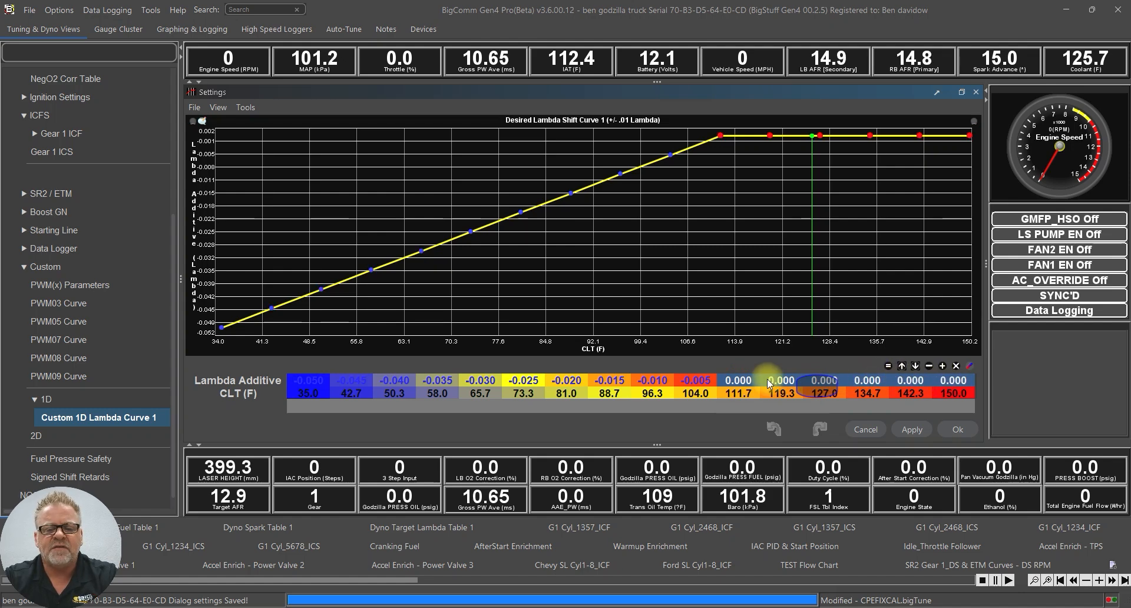
mouse_move(770, 384)
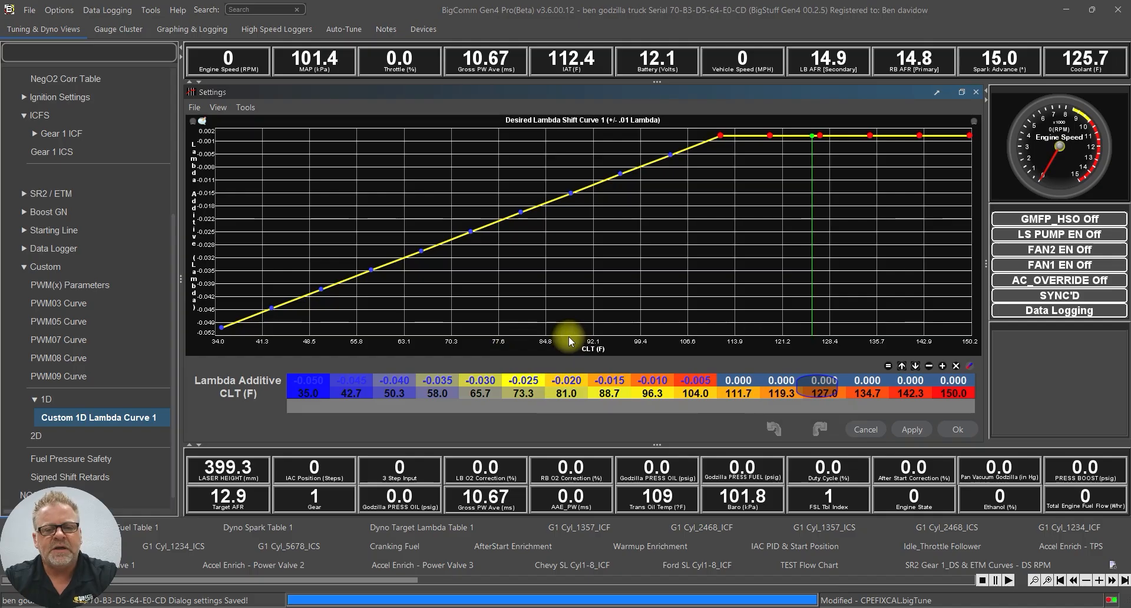
left_click_drag(332, 384, 954, 396)
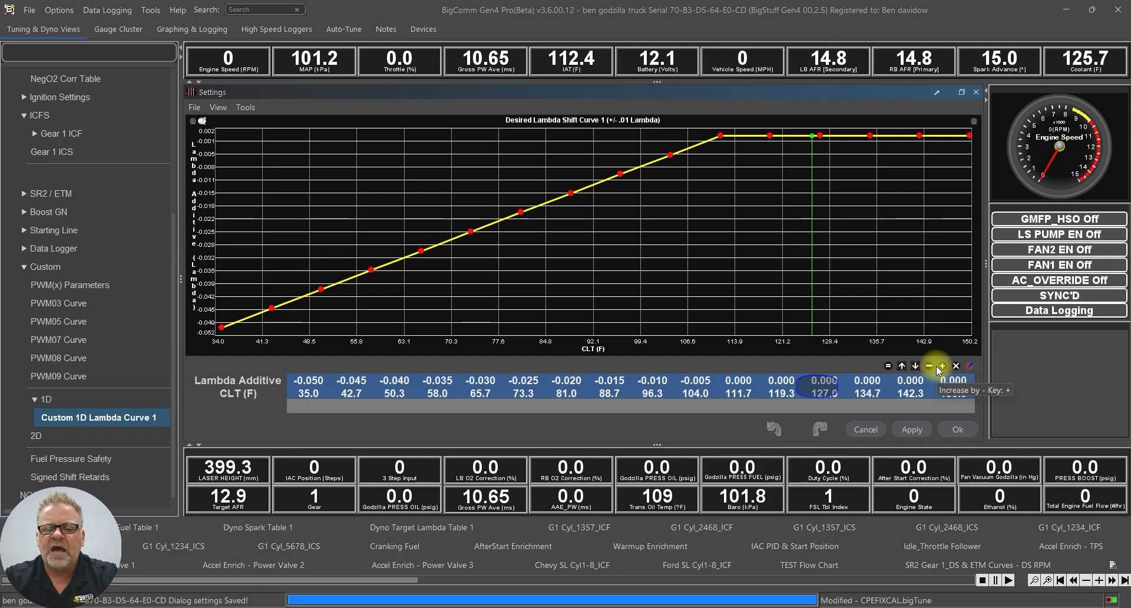
left_click(657, 391)
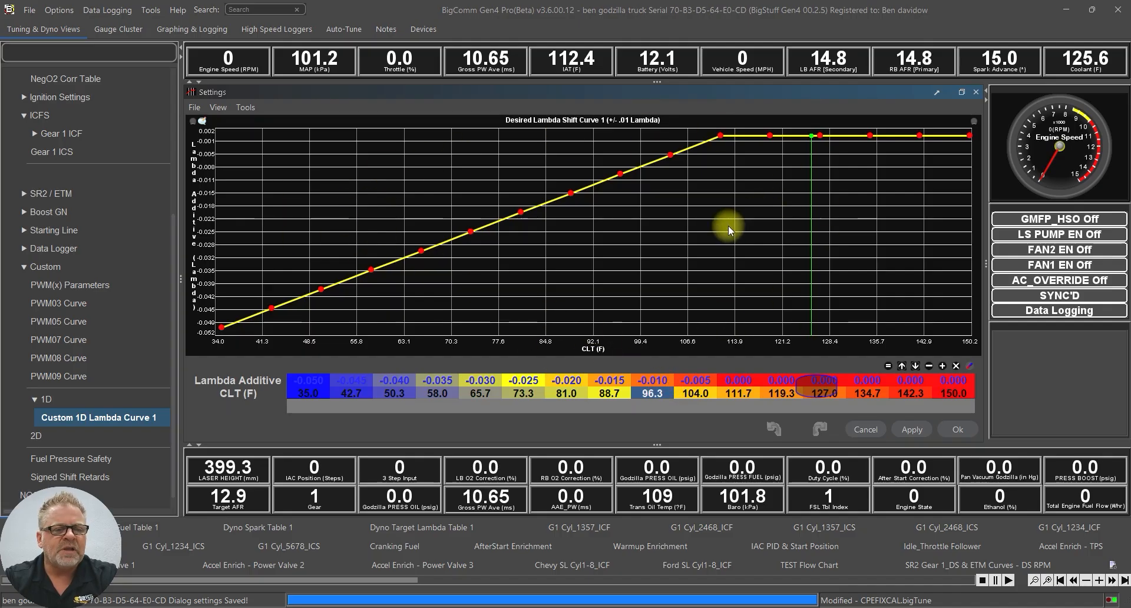
left_click(193, 121)
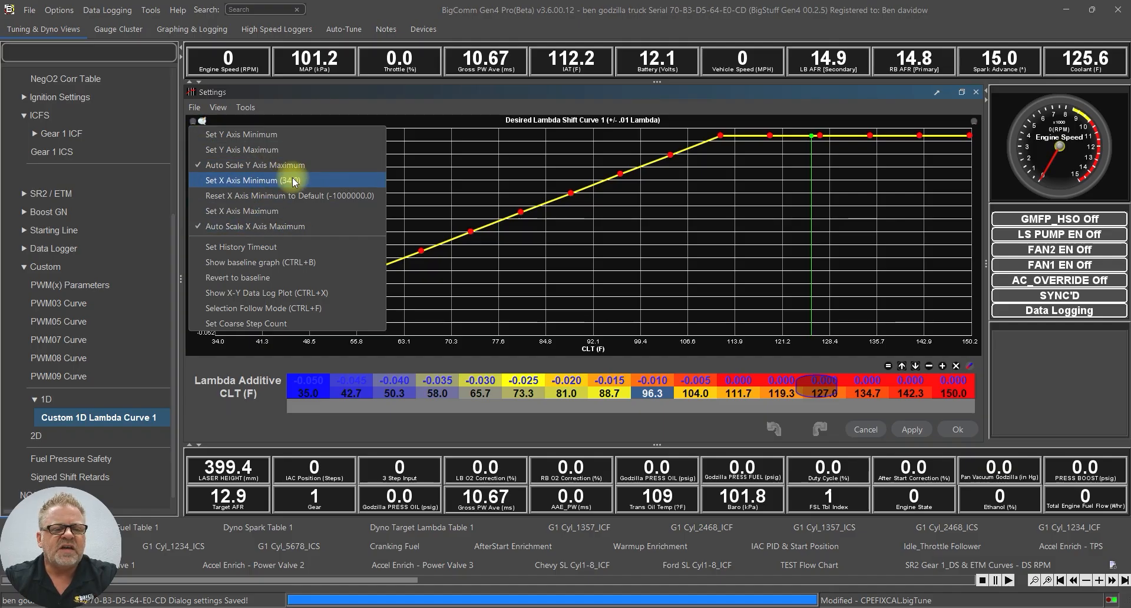
left_click(302, 396)
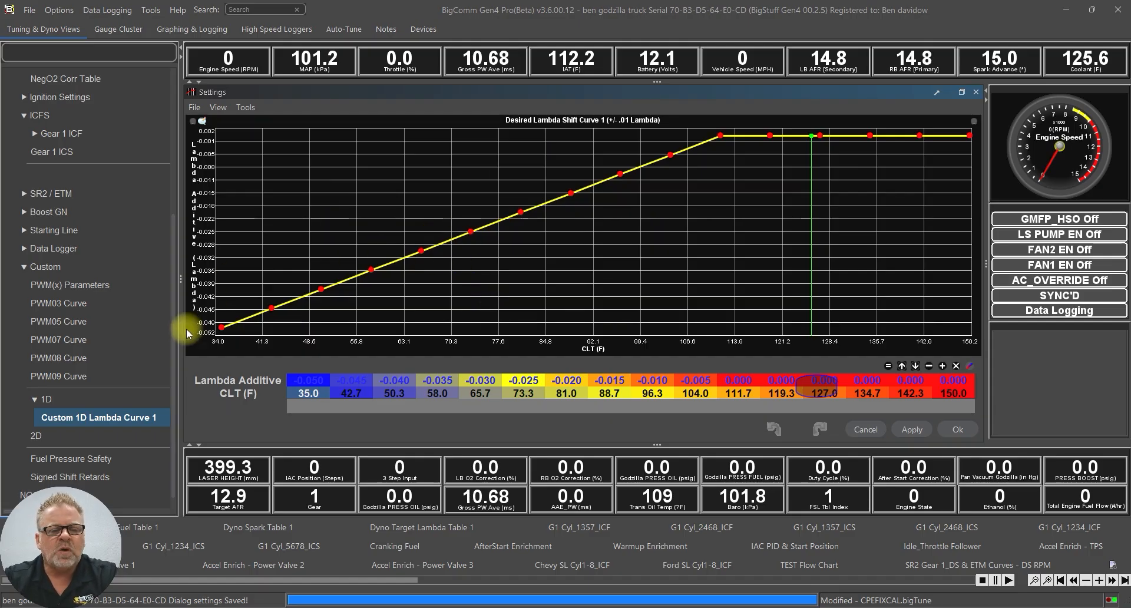
left_click_drag(174, 348, 168, 144)
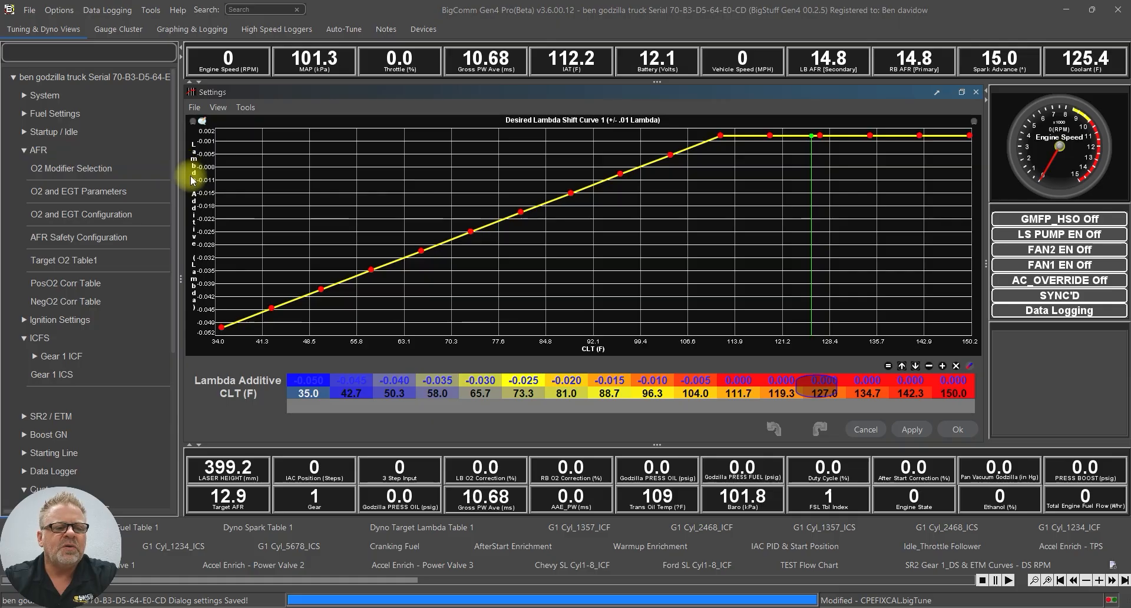
Open System > Custom Port Editor and scroll the Output Port list to the bottom
left_click(43, 95)
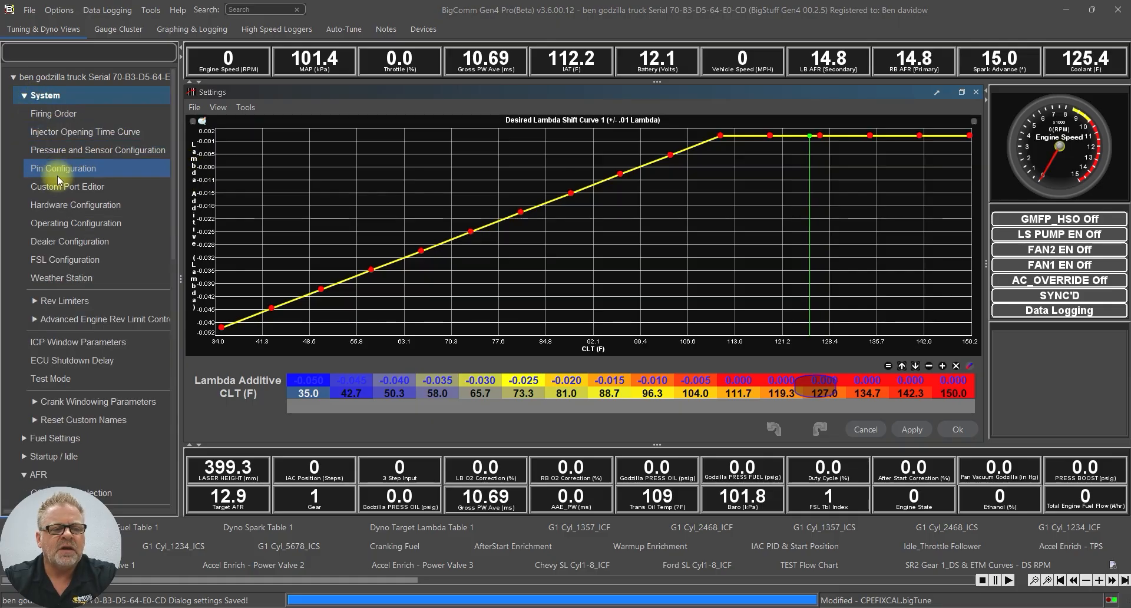
left_click(72, 190)
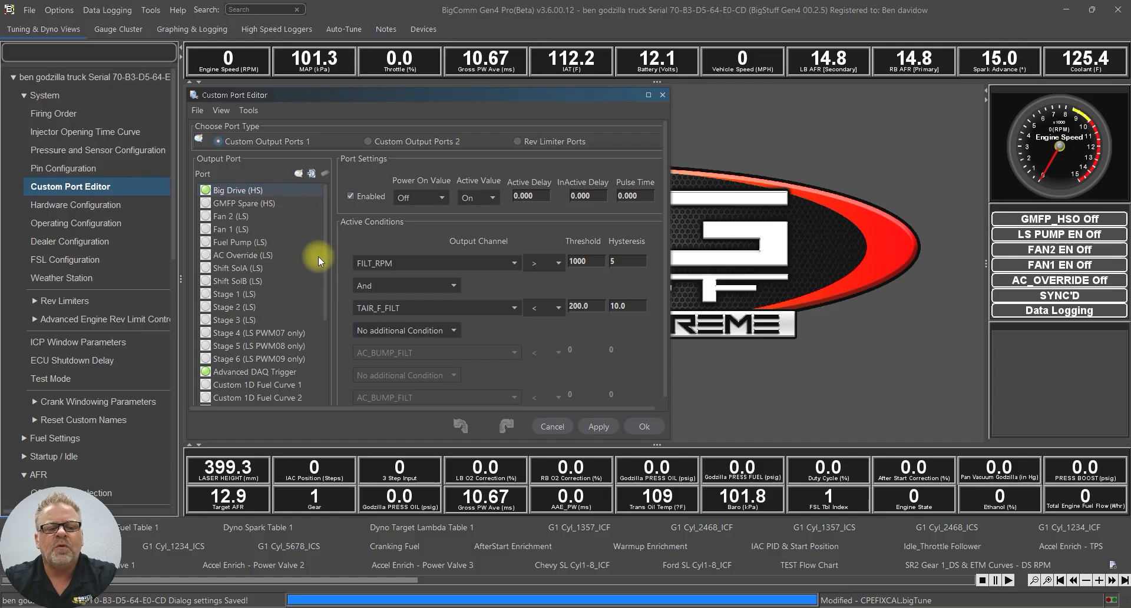
left_click_drag(326, 259, 309, 400)
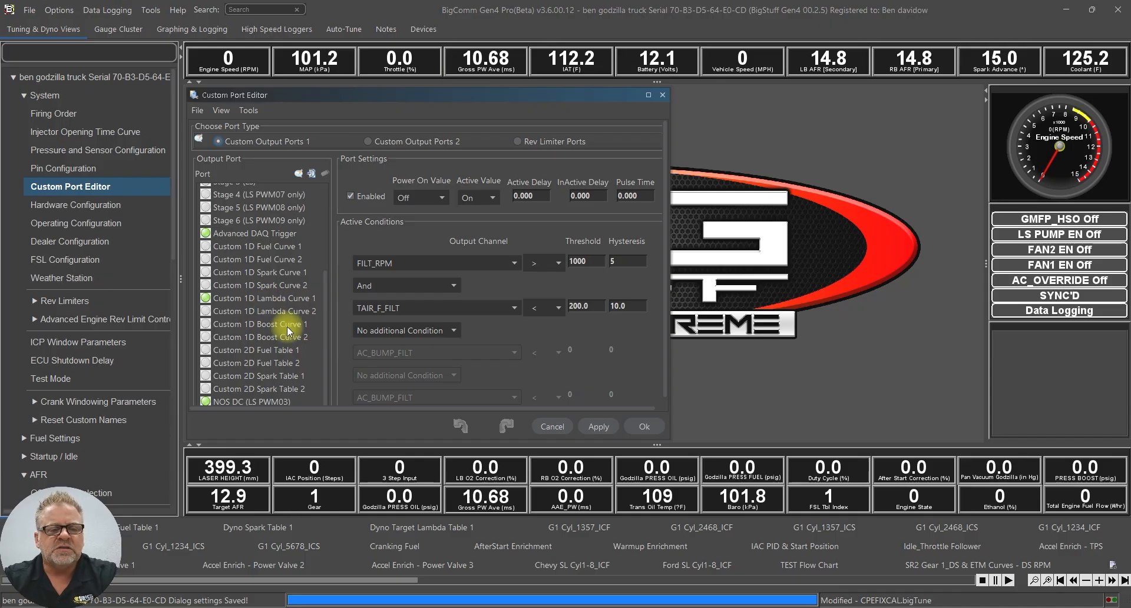
Give the Custom 1D Lambda Curve 1 port the alias 'AFR Warmup Offset'
left_click(268, 297)
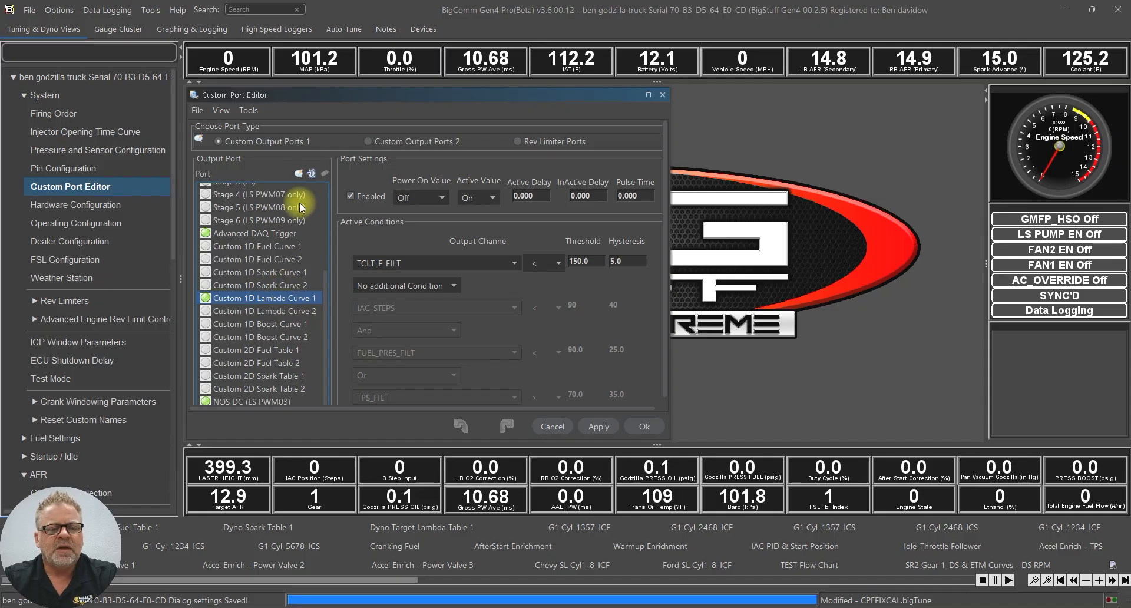
left_click(299, 173)
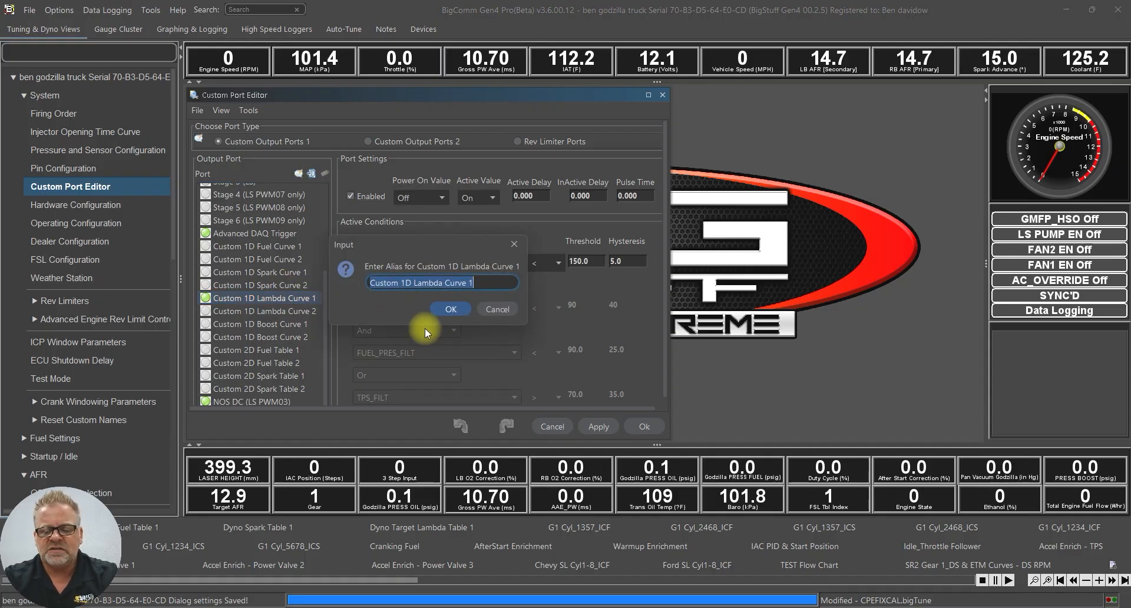
type("AFR T")
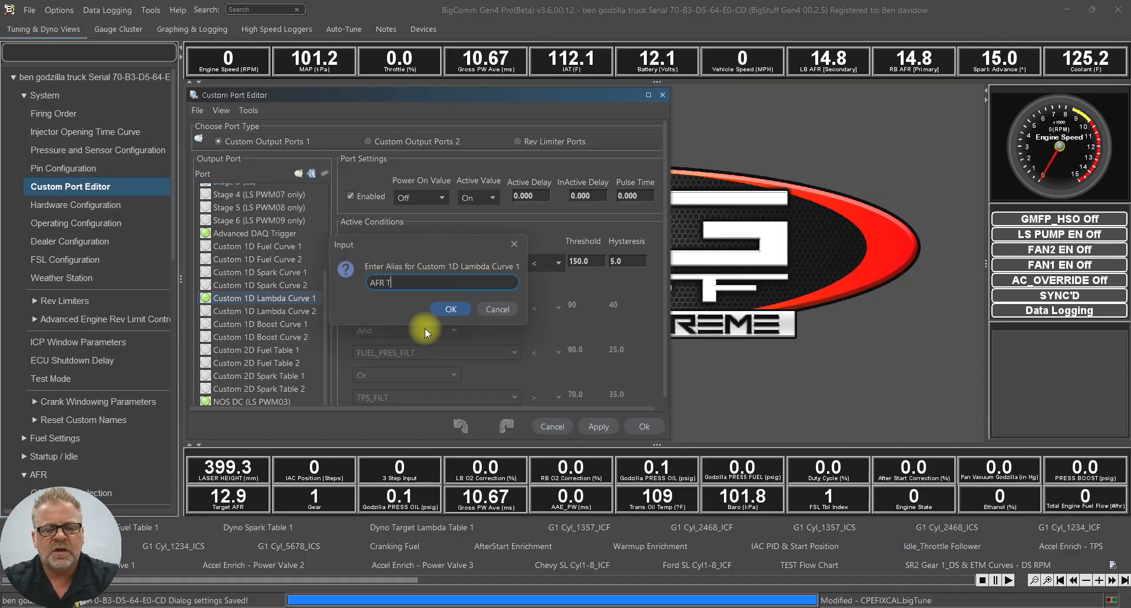
key("BackSpace")
type("War")
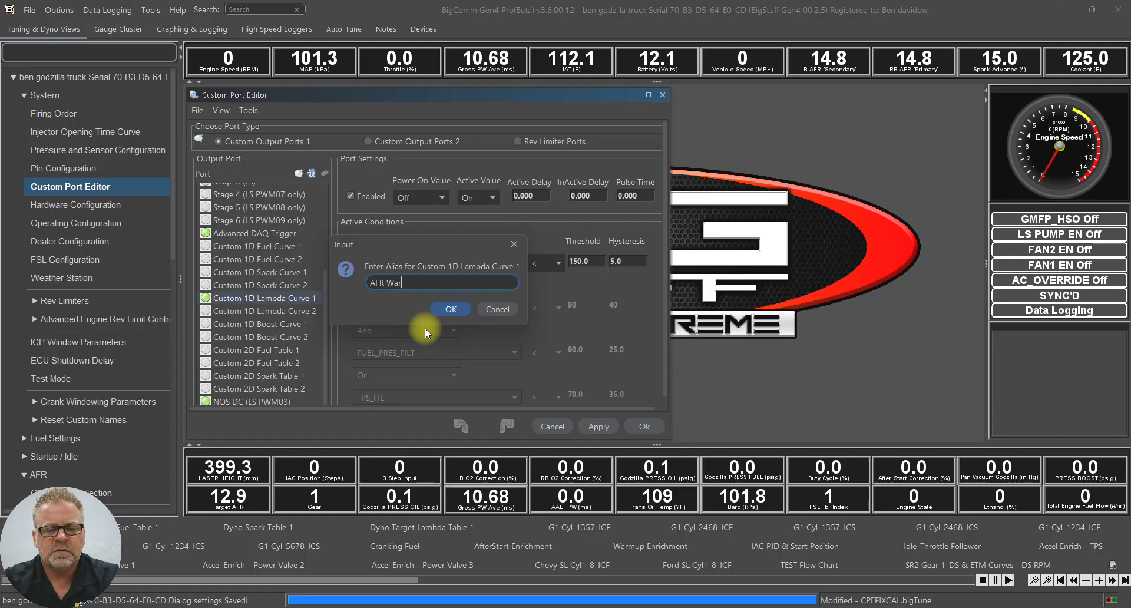
type("mup Off")
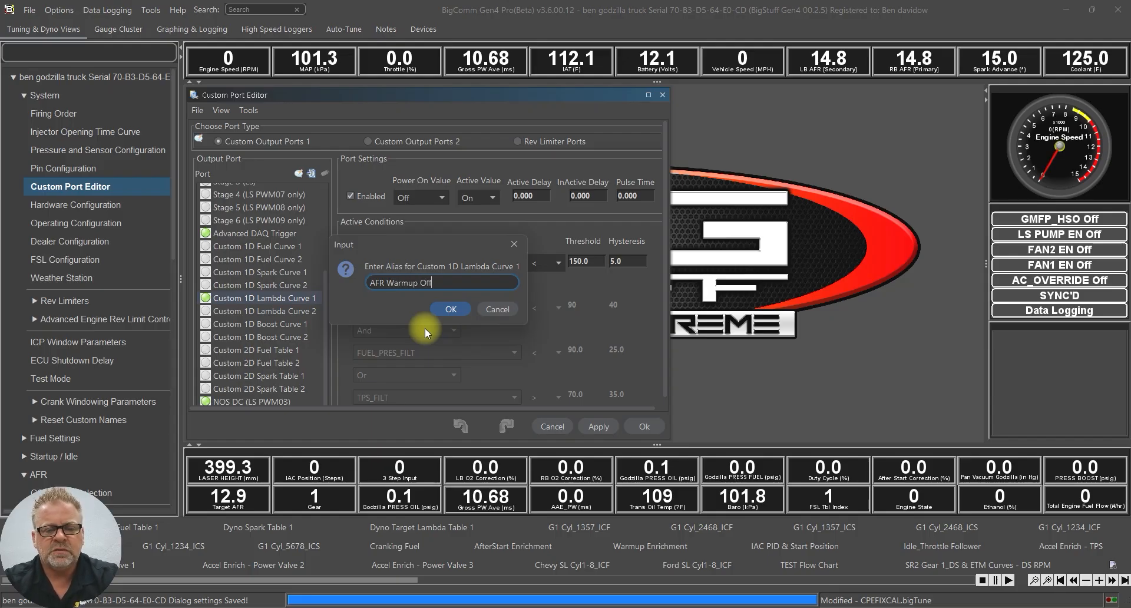
type("set")
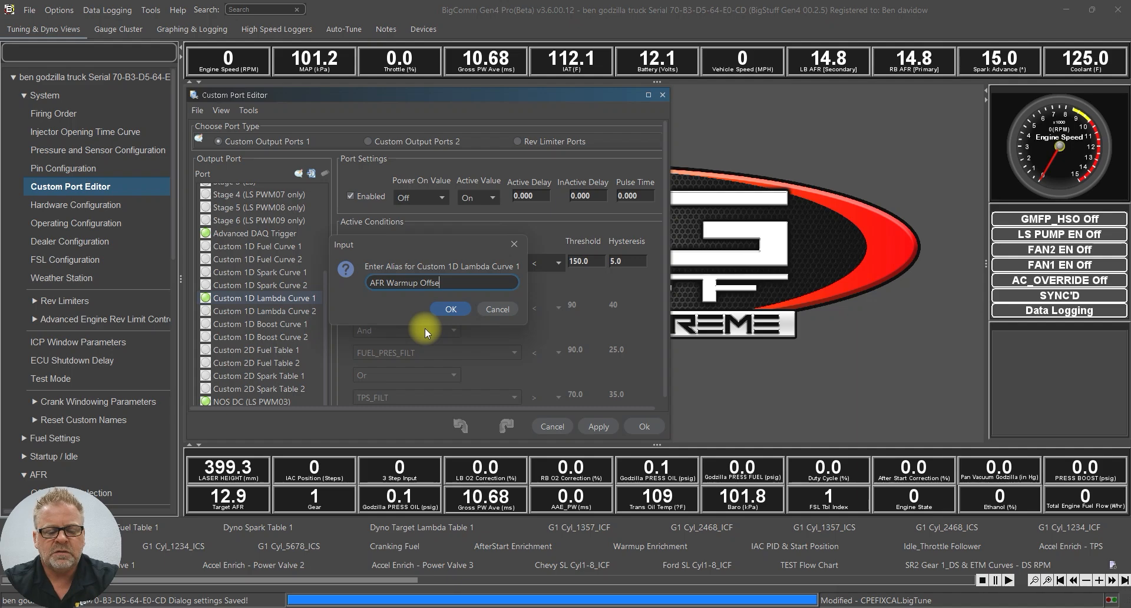
left_click(451, 311)
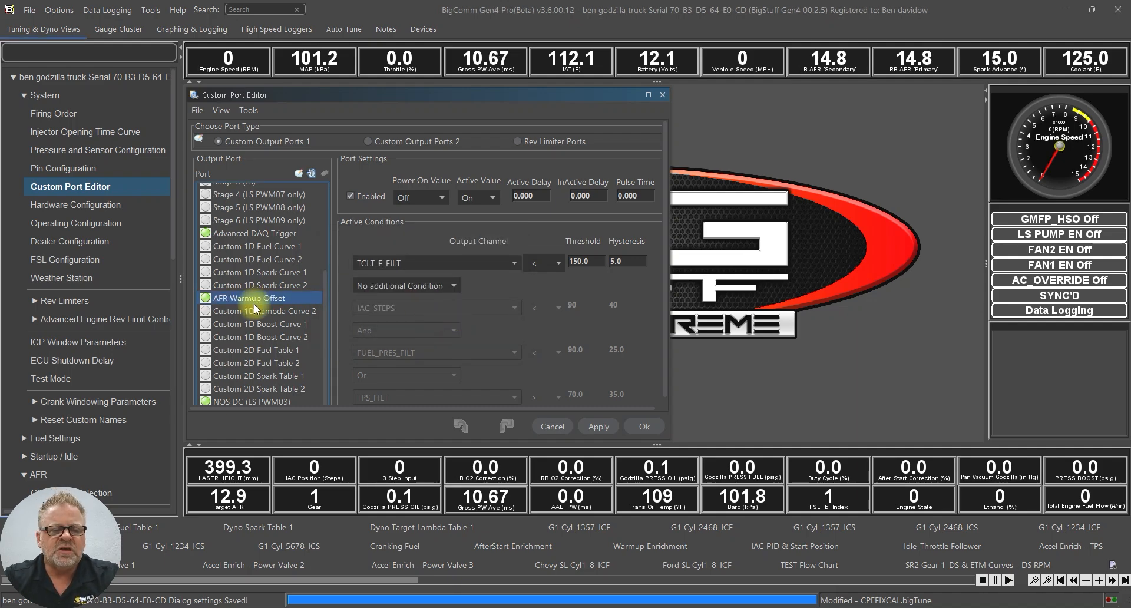
left_click(351, 197)
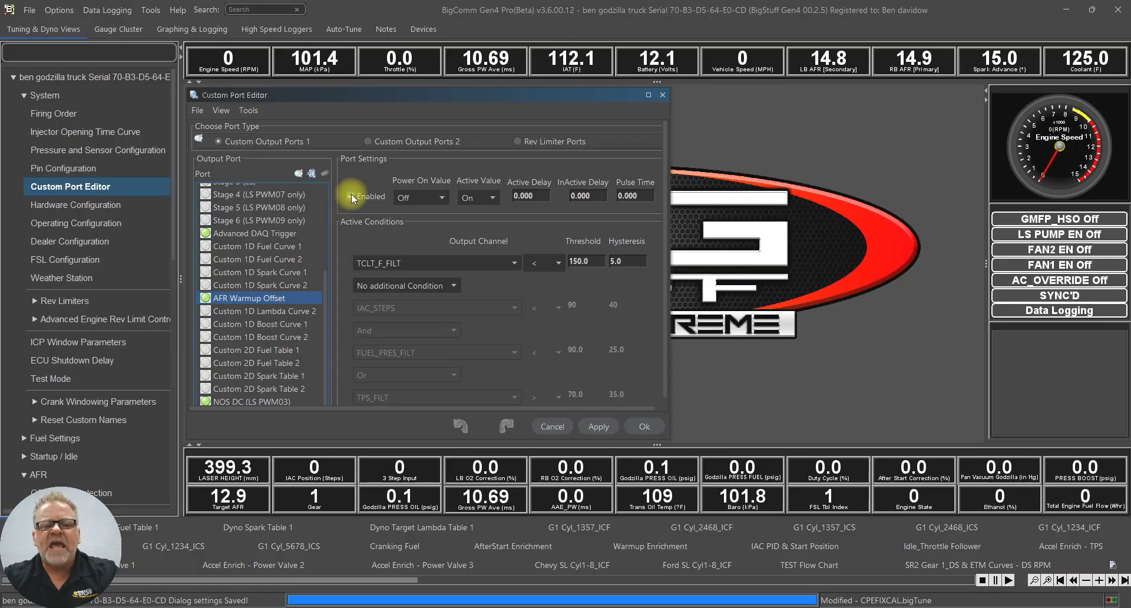
left_click(351, 196)
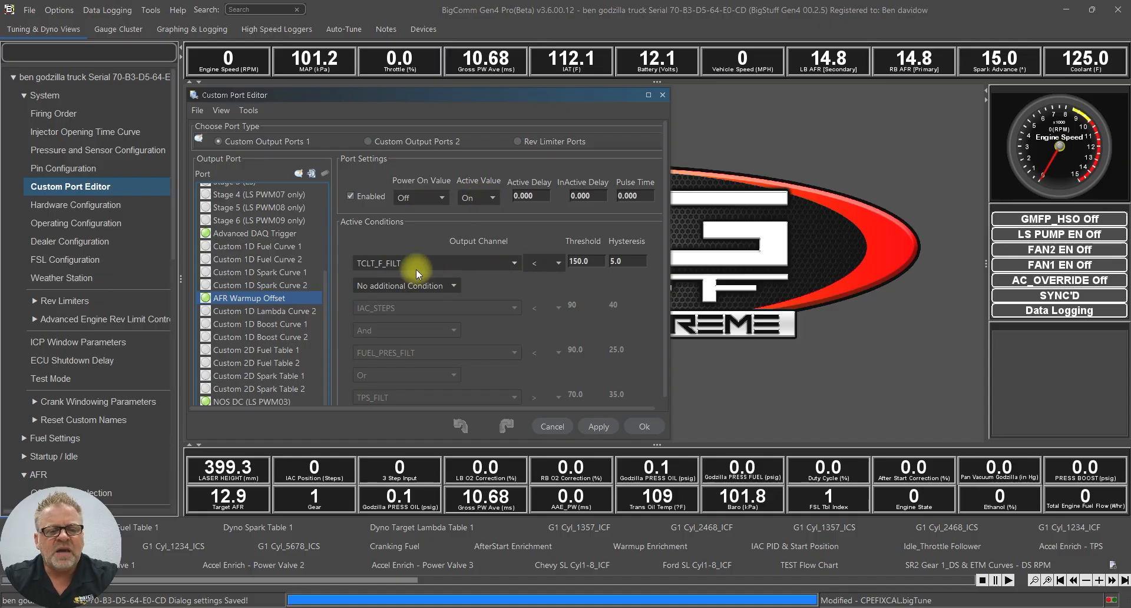
double_click(597, 262)
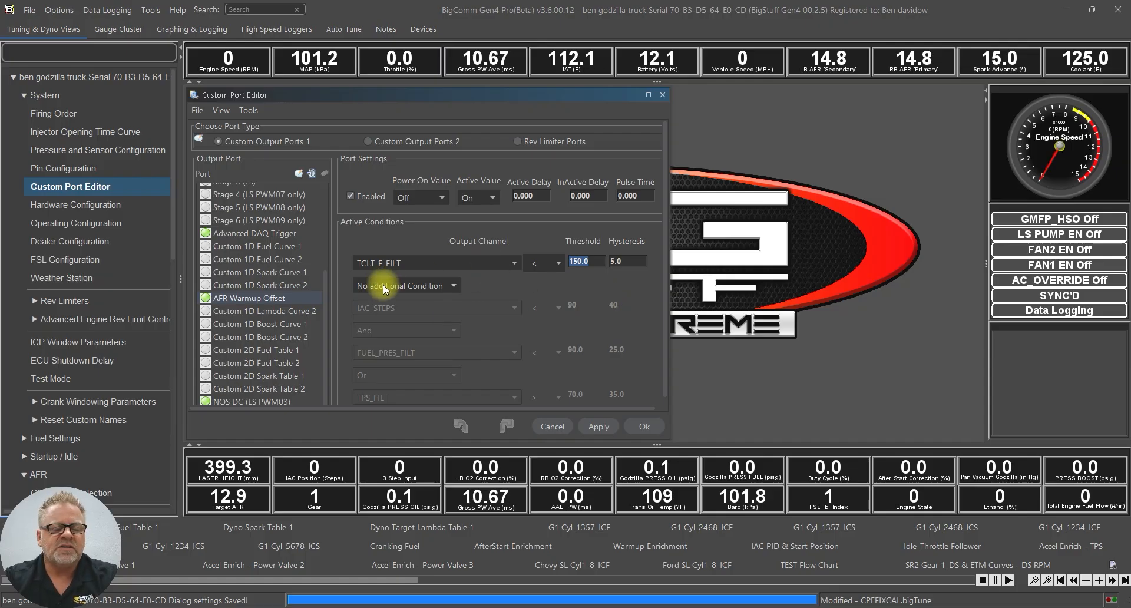
Add a second condition joined with And on channel TPS_FILT, with no further conditions
left_click(450, 286)
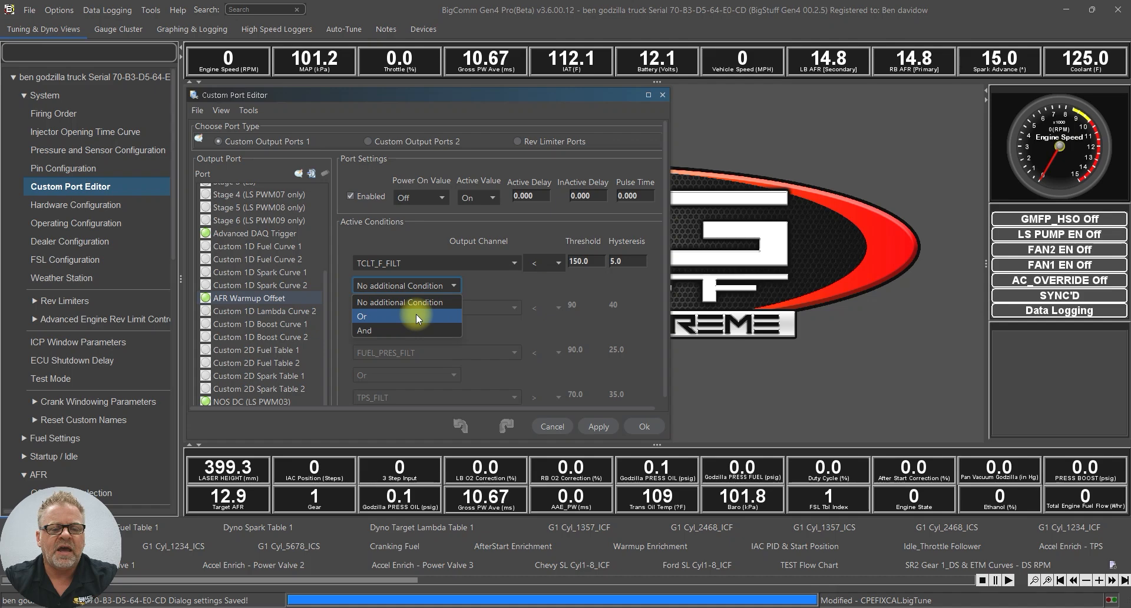
left_click(419, 331)
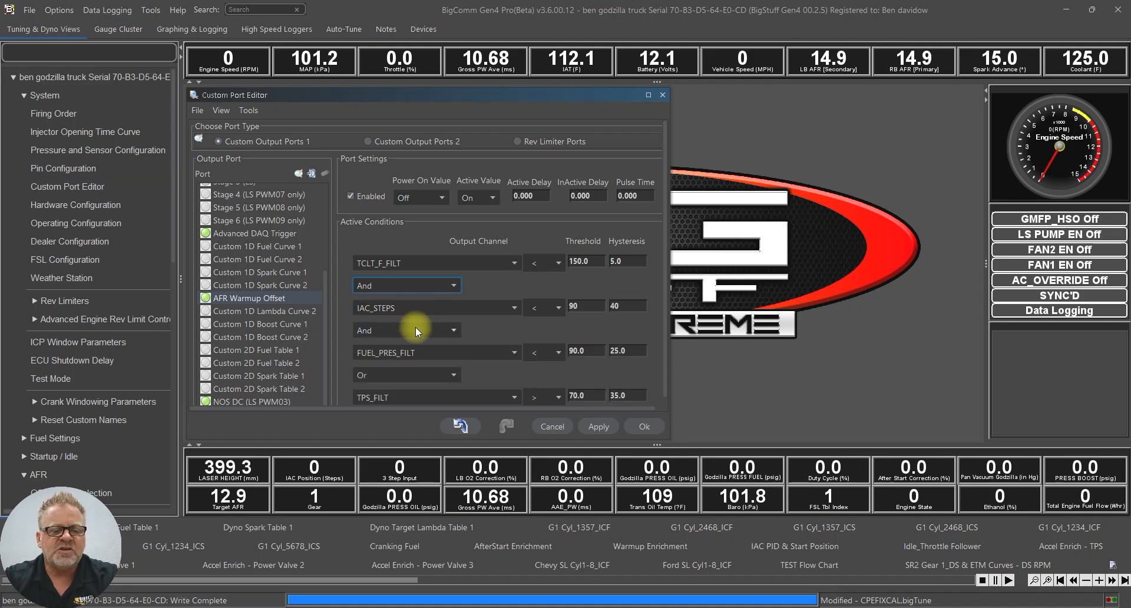
left_click(414, 327)
left_click(416, 352)
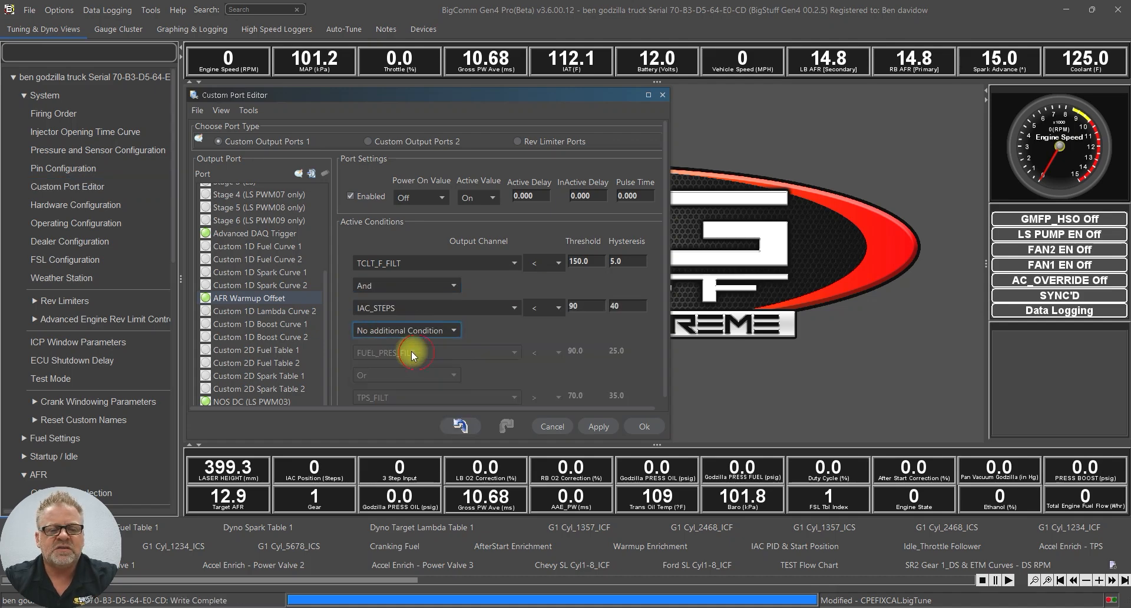
left_click(412, 307)
key("t")
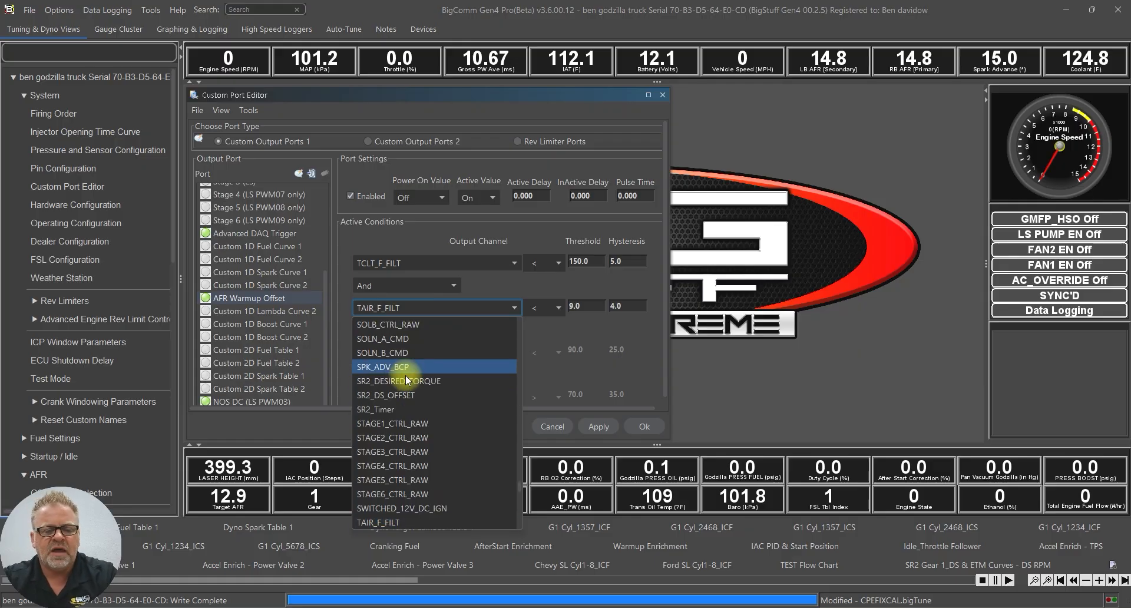
scroll(465, 359, "down", 3)
scroll(465, 400, "down", 3)
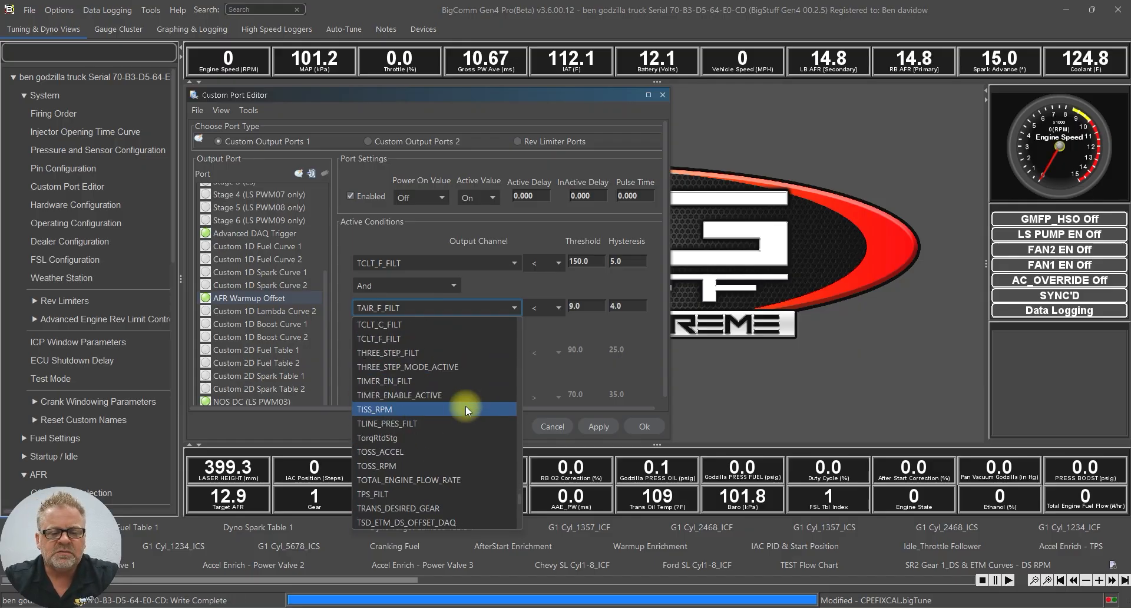
left_click(448, 496)
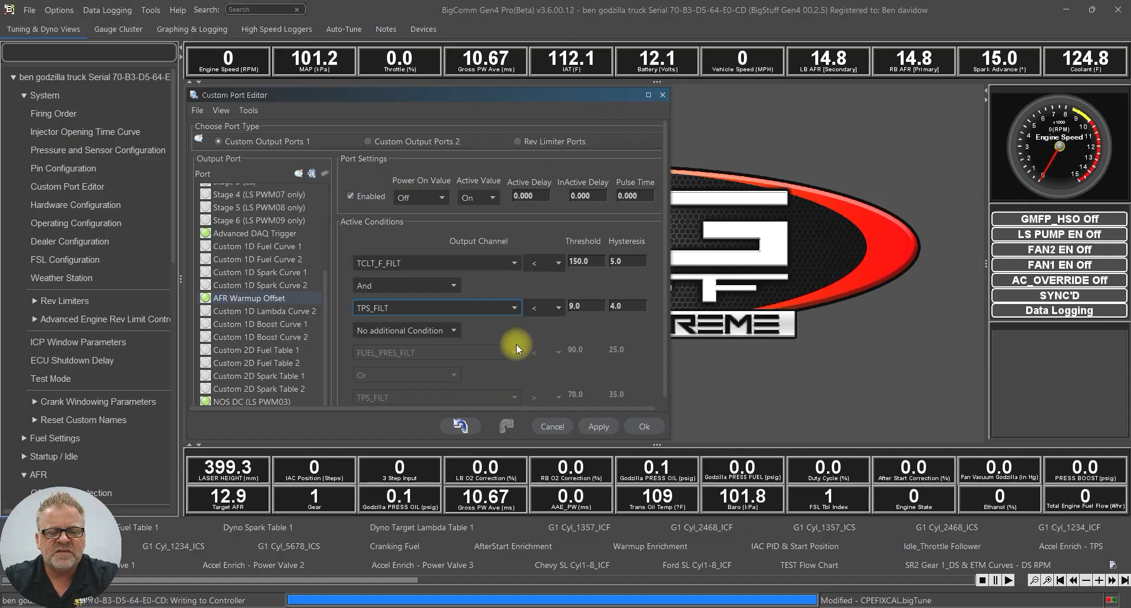
Set the TPS_FILT threshold to 5 and hysteresis to 2, then apply the port settings
double_click(594, 306)
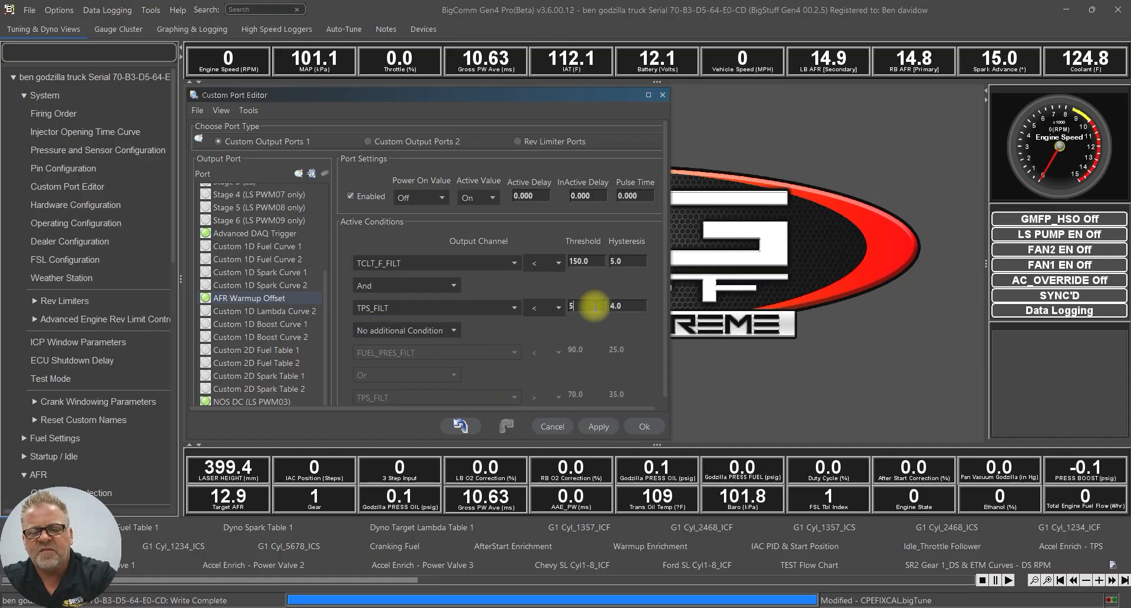
type("5")
double_click(628, 306)
type("2")
key("Return")
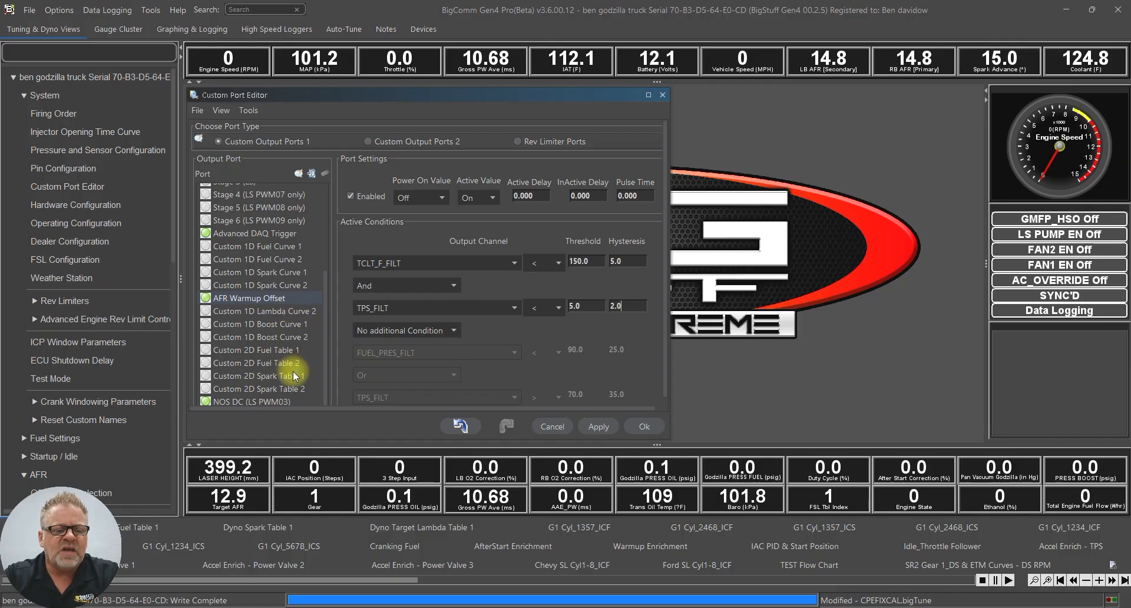
mouse_move(326, 360)
left_mouse_down()
mouse_move(317, 268)
mouse_move(308, 361)
left_mouse_up()
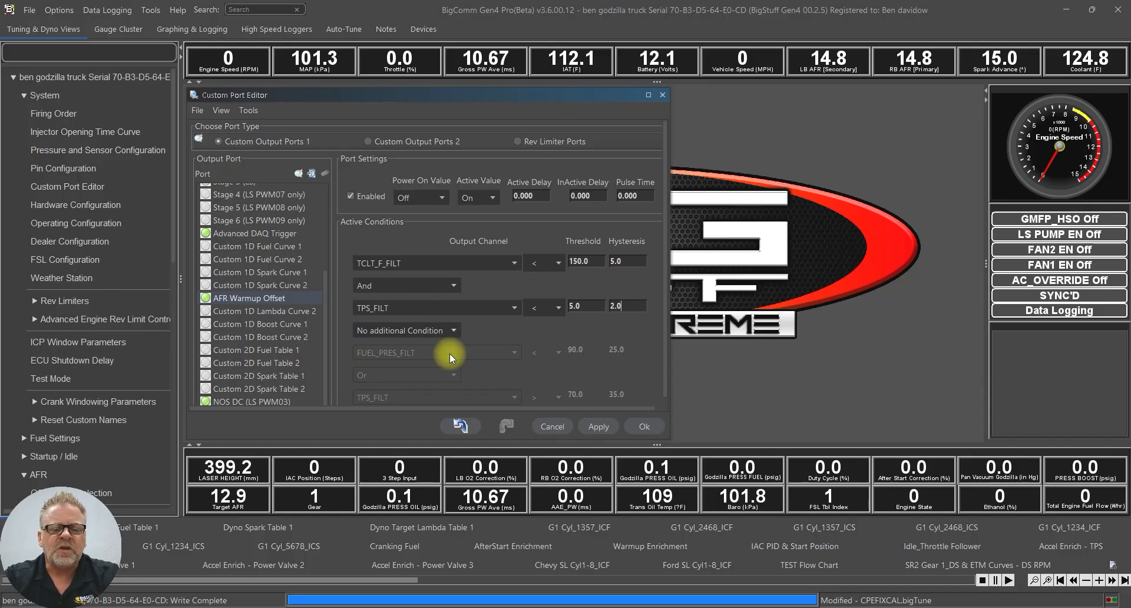
left_click(597, 425)
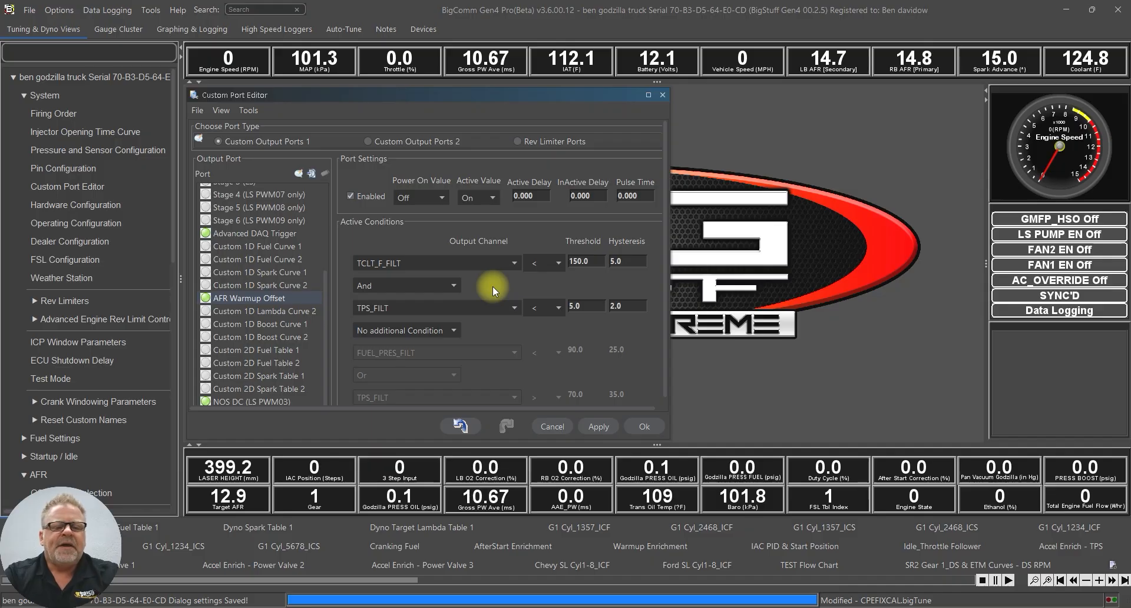